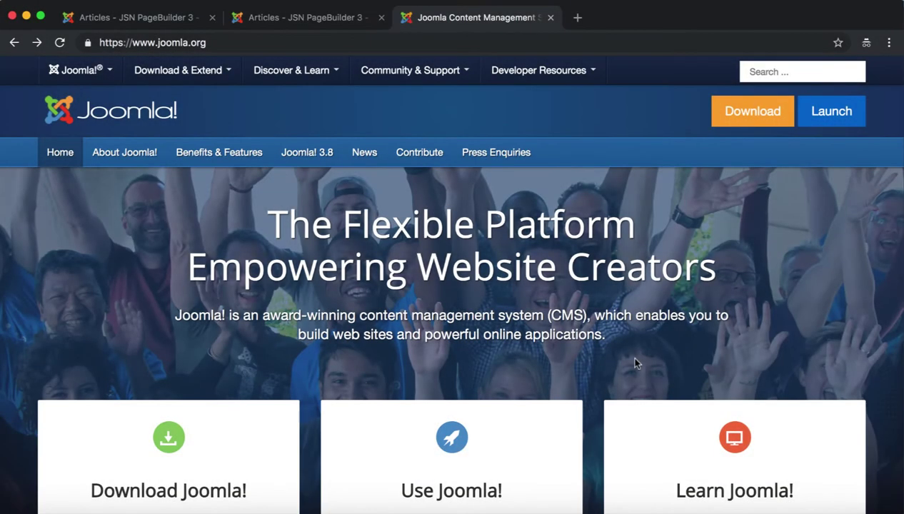
Scroll the joomla.org homepage down to the three coloured cards and the Joomla! Announcements section.
scroll(635, 364, down, 5)
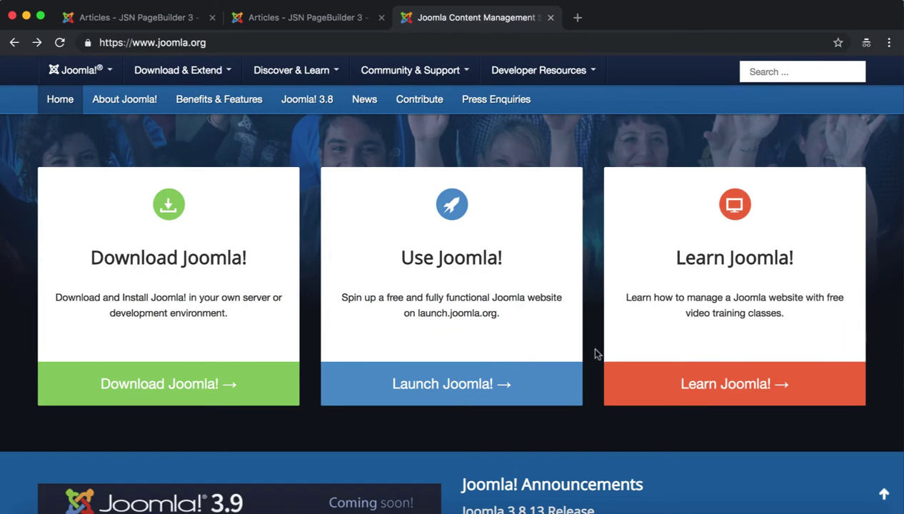
scroll(596, 354, down, 5)
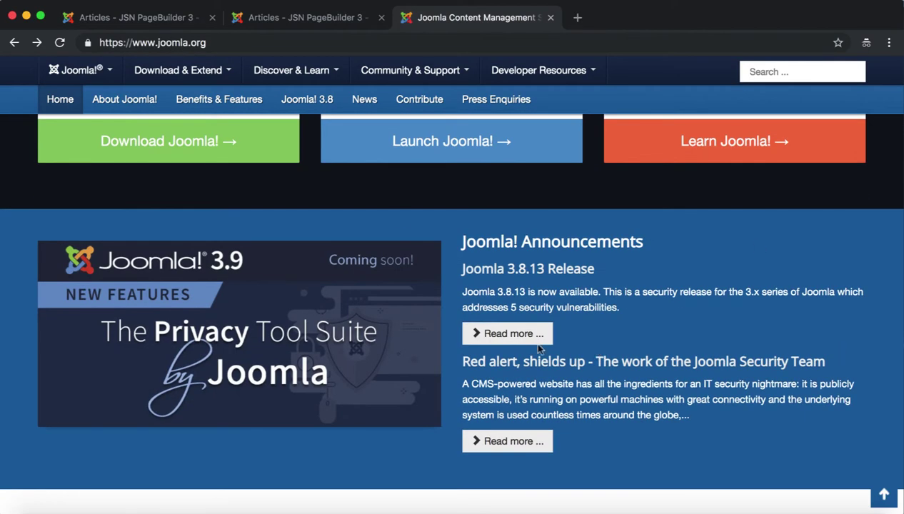
Create a new admin article titled 'JSN PageBuilder 3 Article' and save it.
click(308, 26)
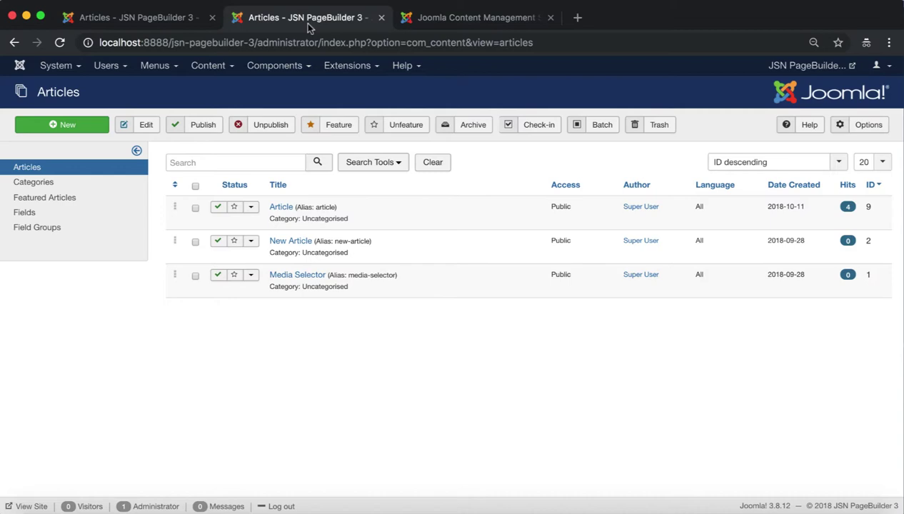
click(91, 126)
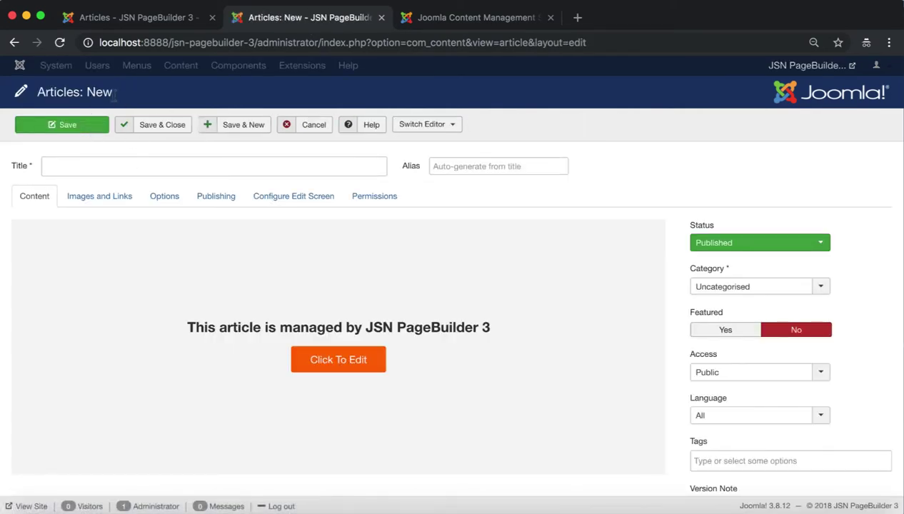
drag(114, 92, 33, 92)
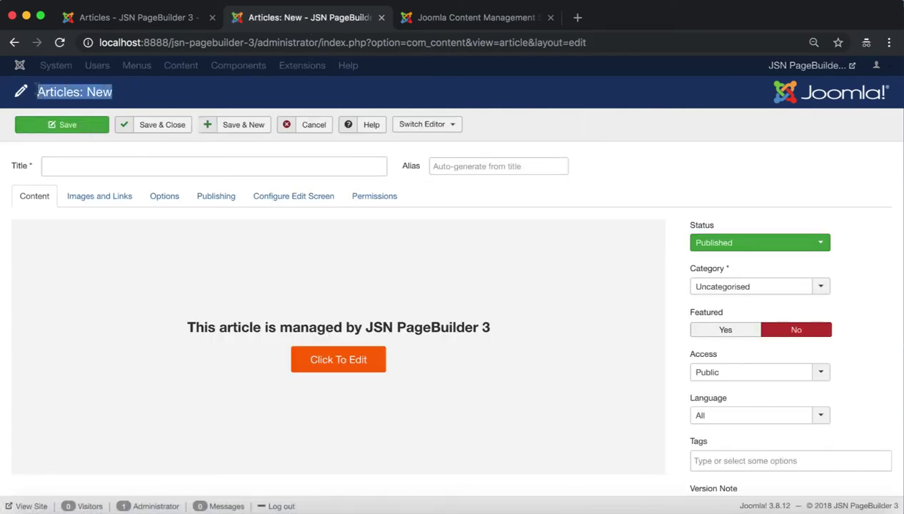
drag(177, 325, 507, 331)
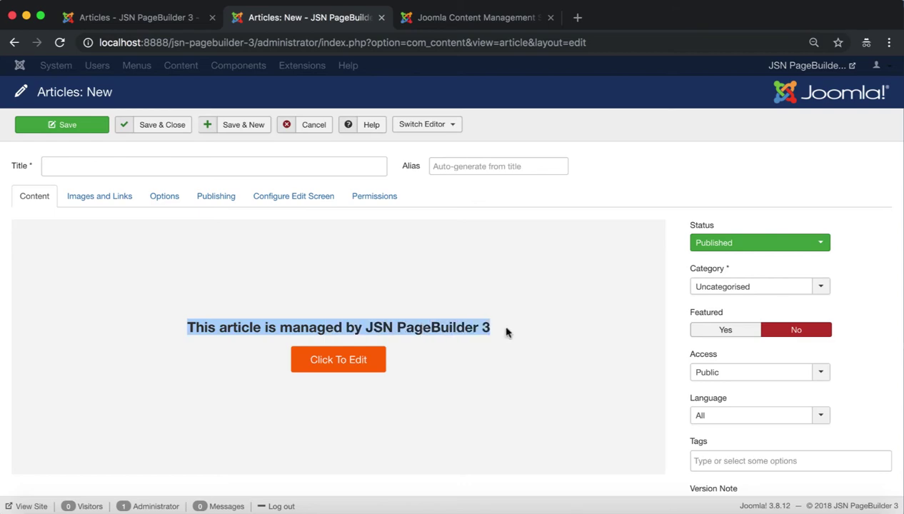
click(512, 336)
click(260, 171)
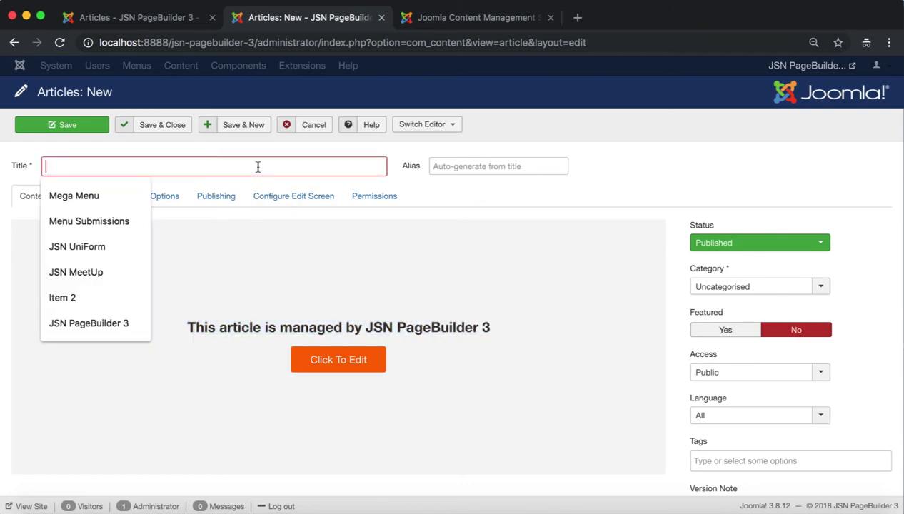
text(JSN PageBuilder 3 Article)
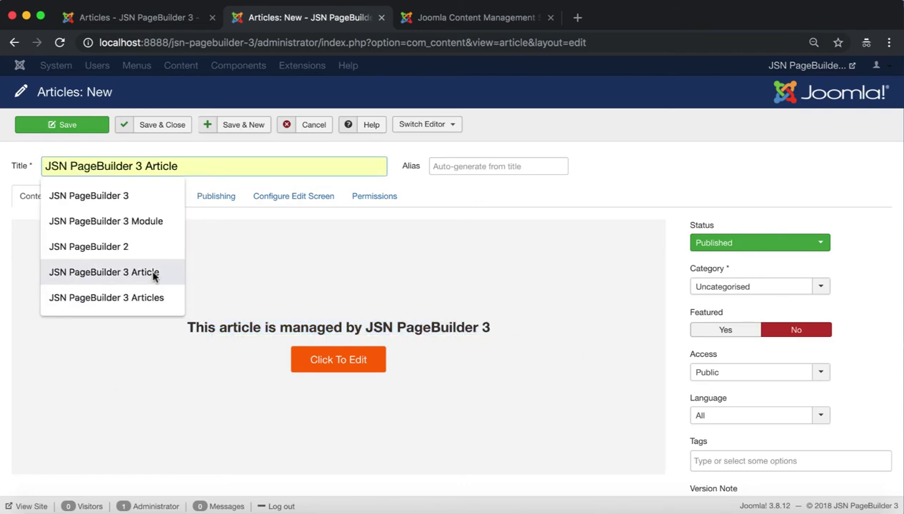
click(156, 274)
click(57, 129)
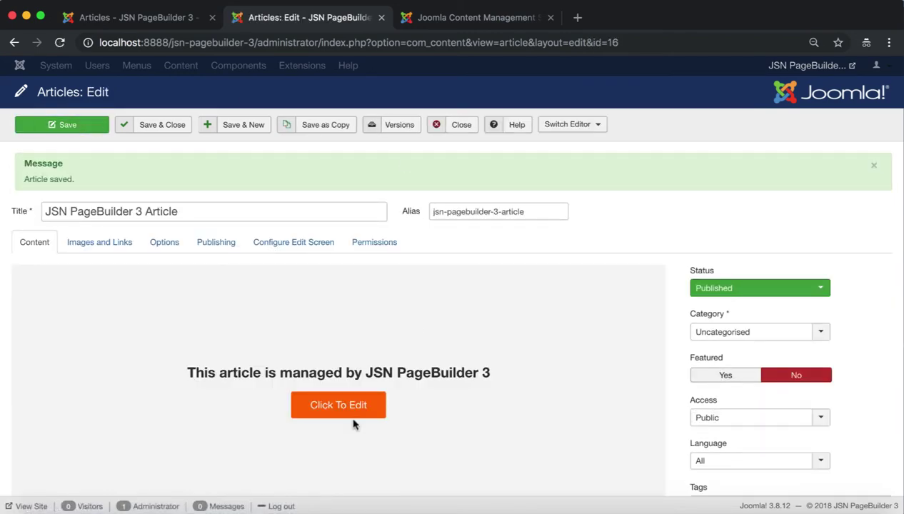
In the page builder, add a Full Section with images/joomla_1.jpg as its background image.
click(346, 414)
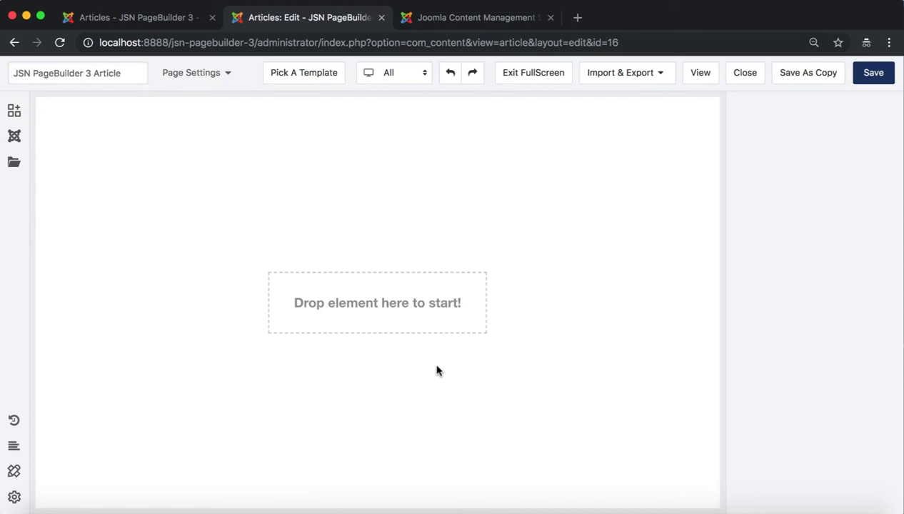
click(14, 110)
drag(247, 139, 349, 281)
click(404, 124)
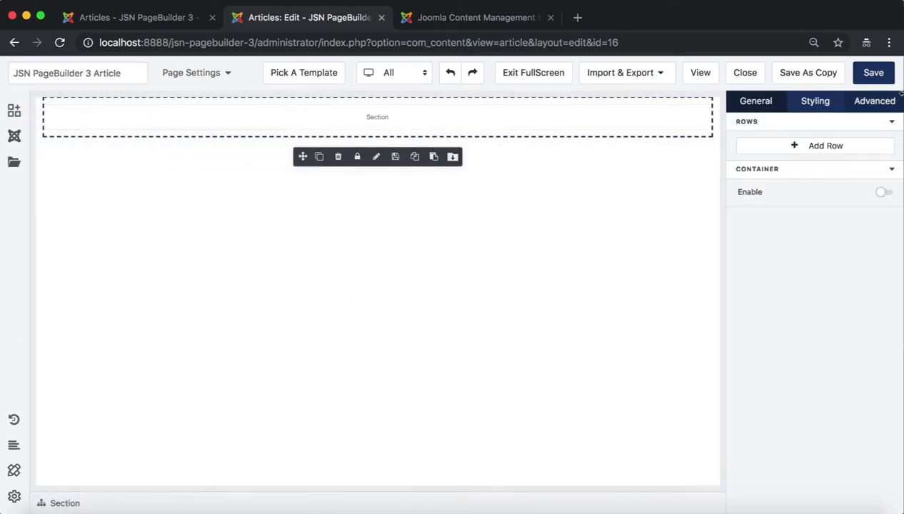
click(818, 108)
scroll(811, 449, down, 2)
click(880, 407)
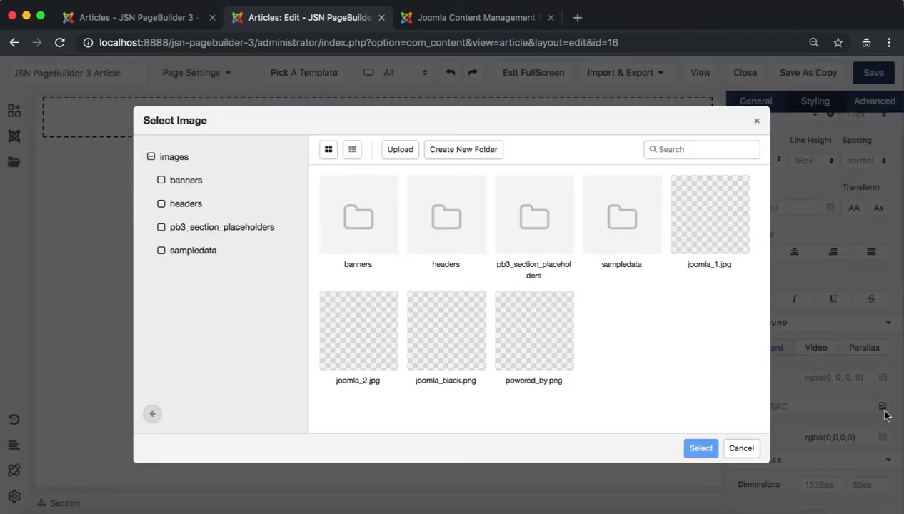
click(704, 454)
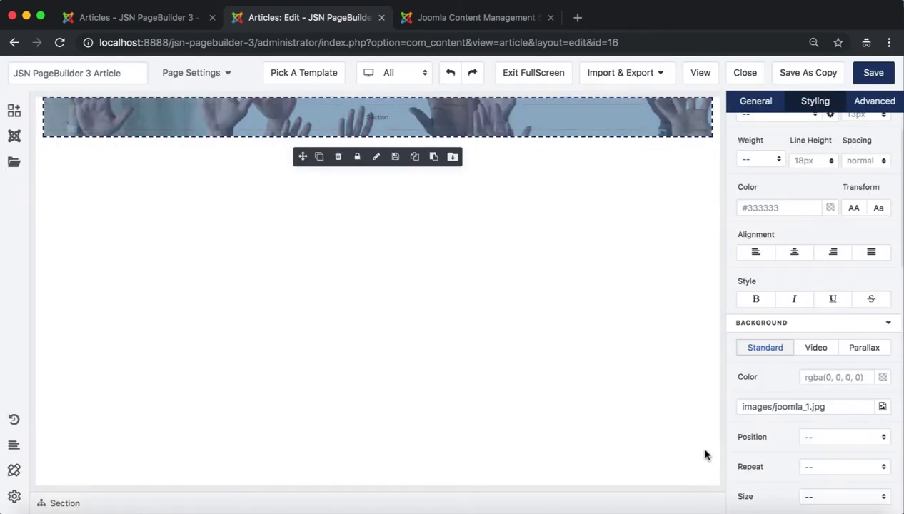
Add a Heading to the banner and paste in 'The Flexible Platform Empowering Website Creators'.
click(14, 110)
click(65, 191)
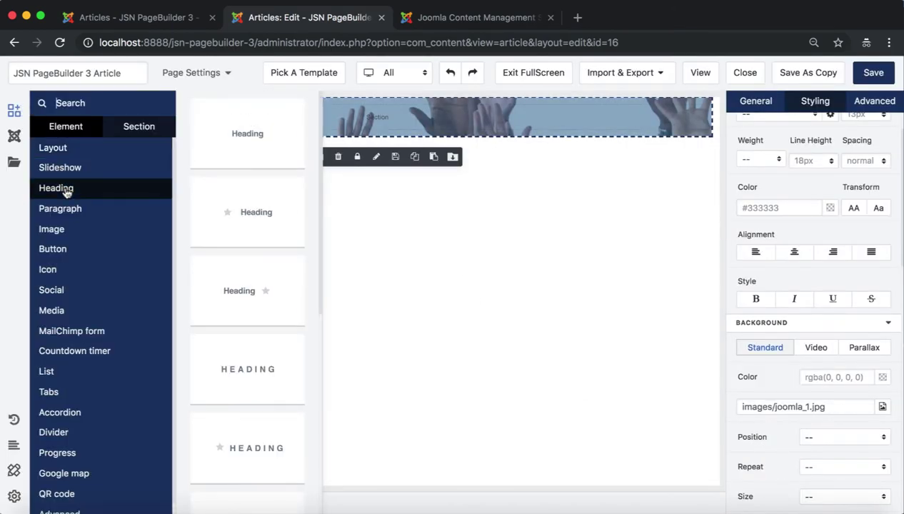
drag(212, 141, 421, 127)
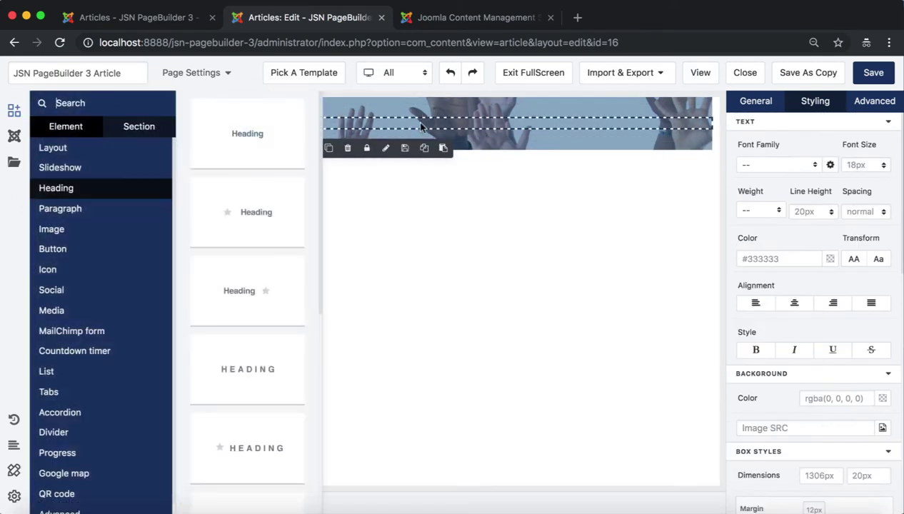
click(754, 101)
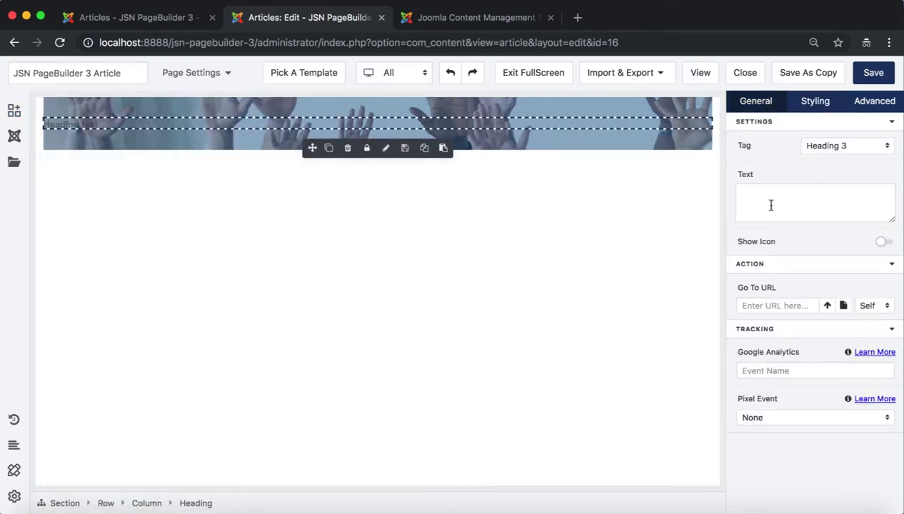
text(The Flexible Platform Empowering Website Creators)
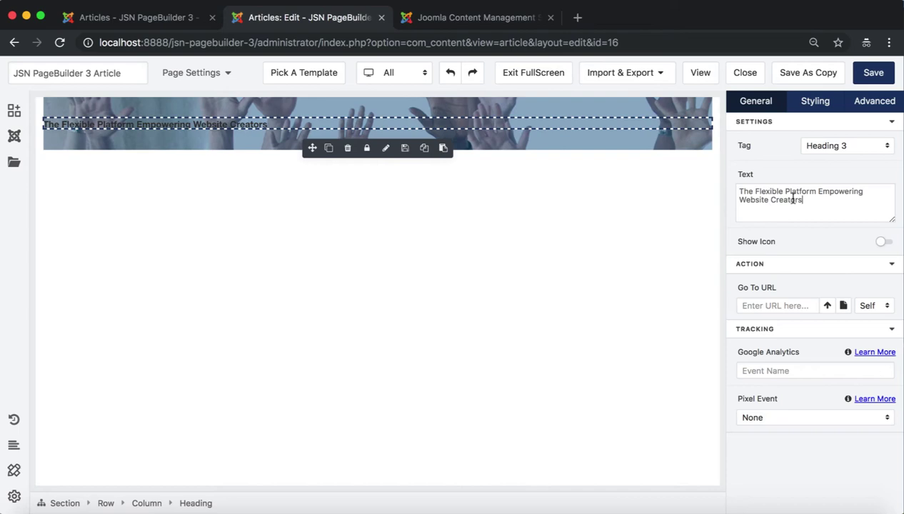
Add Open Sans to favourite fonts and style the heading Open Sans, size 56, line height 1.5.
click(814, 103)
click(815, 165)
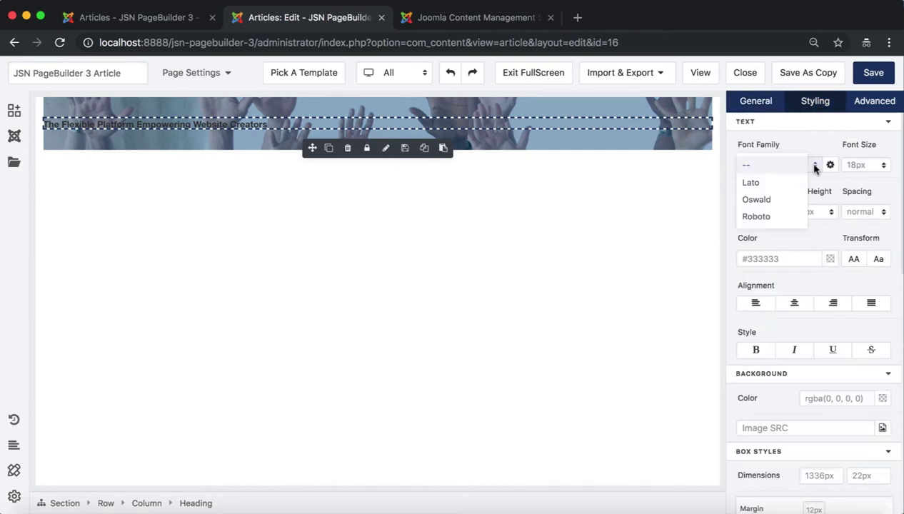
click(829, 167)
click(829, 166)
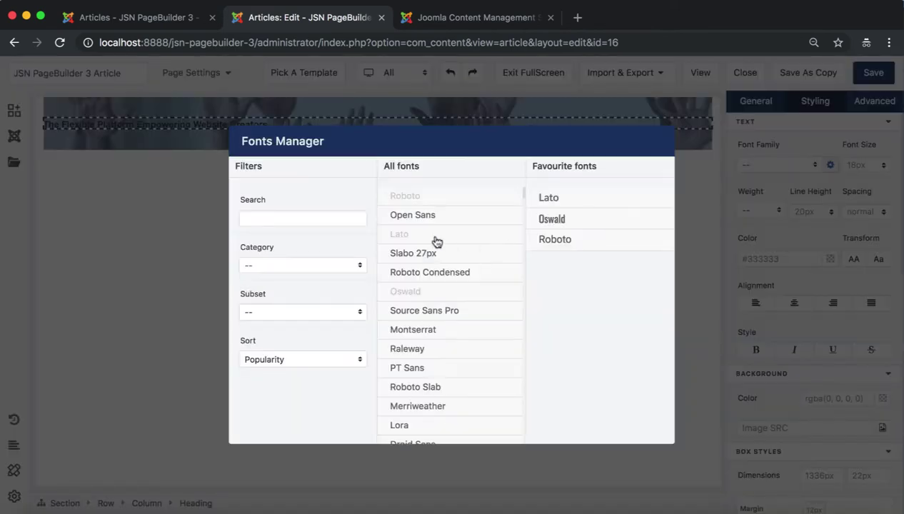
click(516, 216)
click(694, 189)
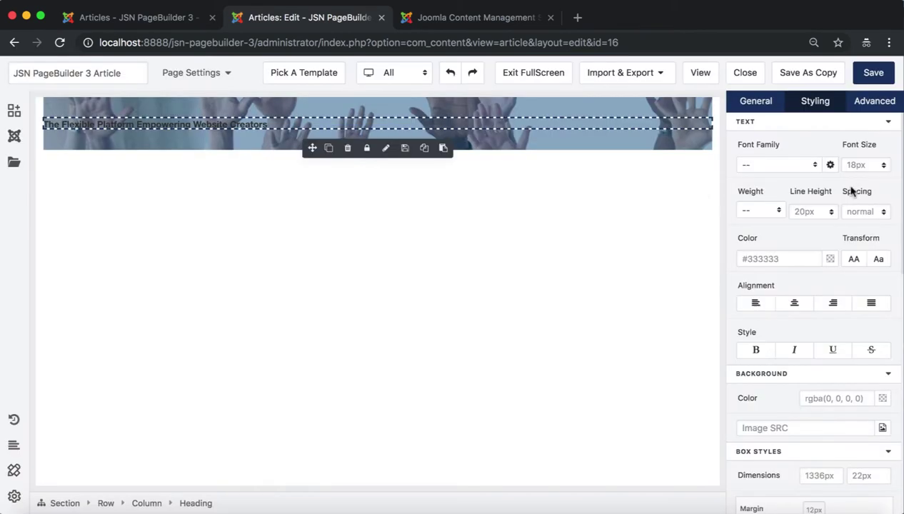
click(813, 167)
click(772, 236)
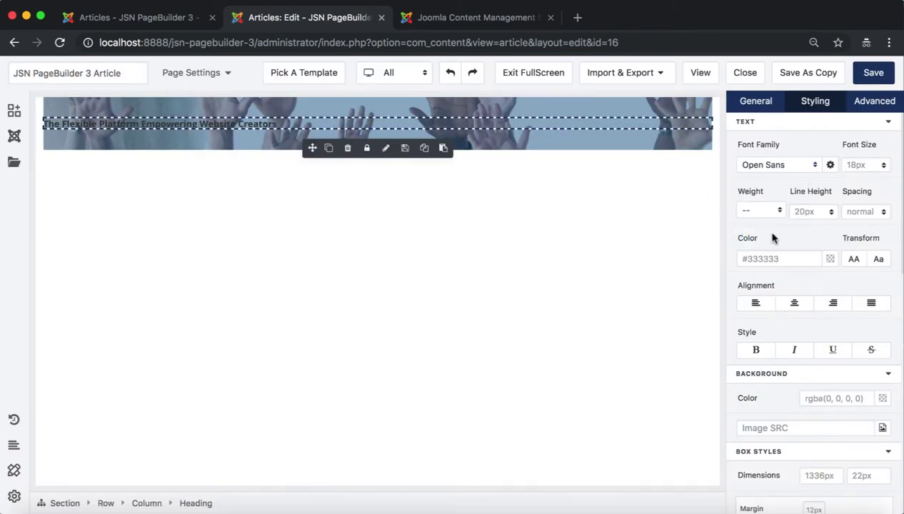
double_click(857, 165)
text(56)
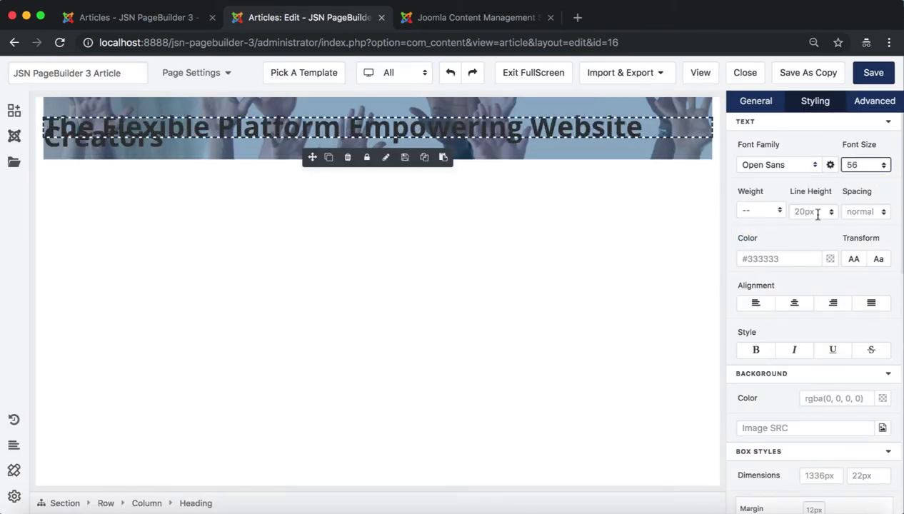
click(828, 213)
click(800, 262)
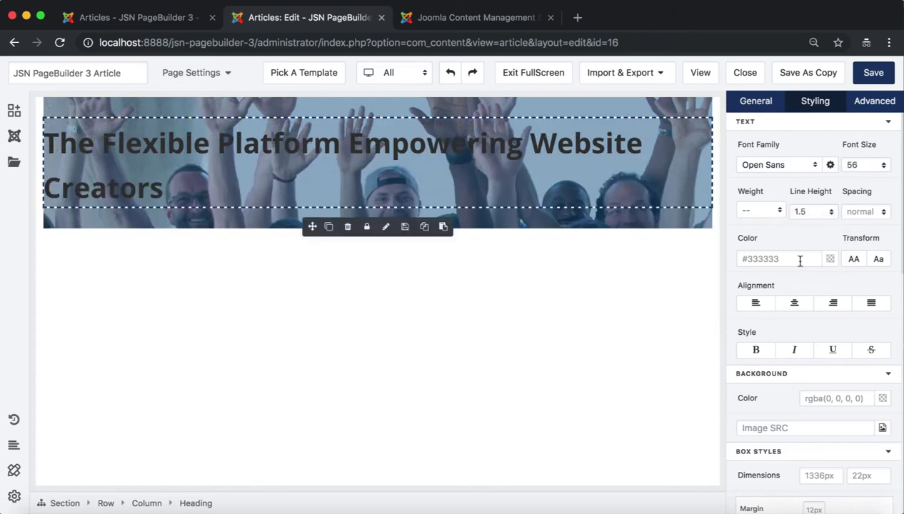
Break the heading after 'Platform', centre it, make it white, and set bottom margin 20.
click(349, 141)
key(shift+Return)
click(794, 302)
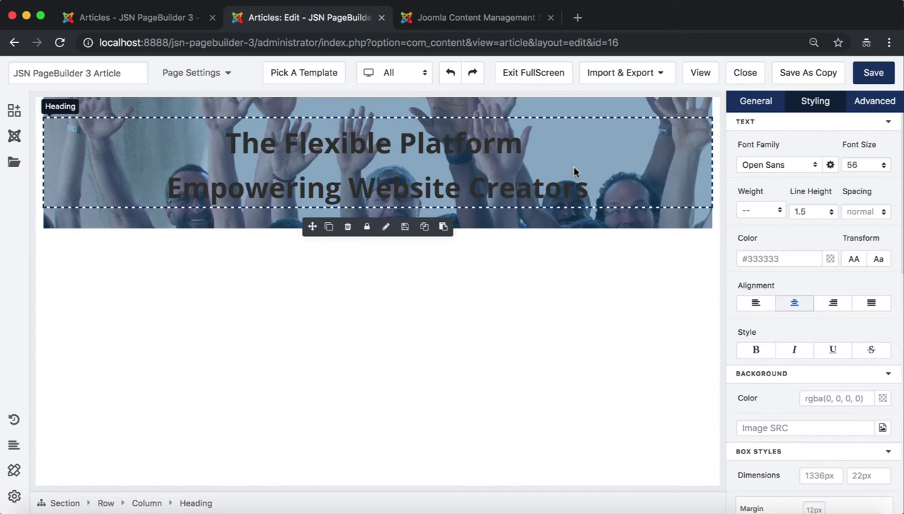
click(827, 259)
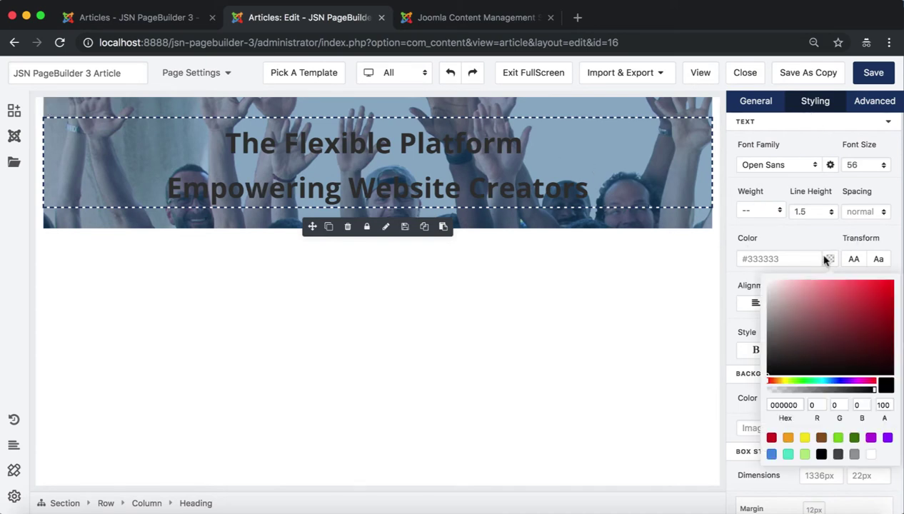
drag(777, 291, 755, 273)
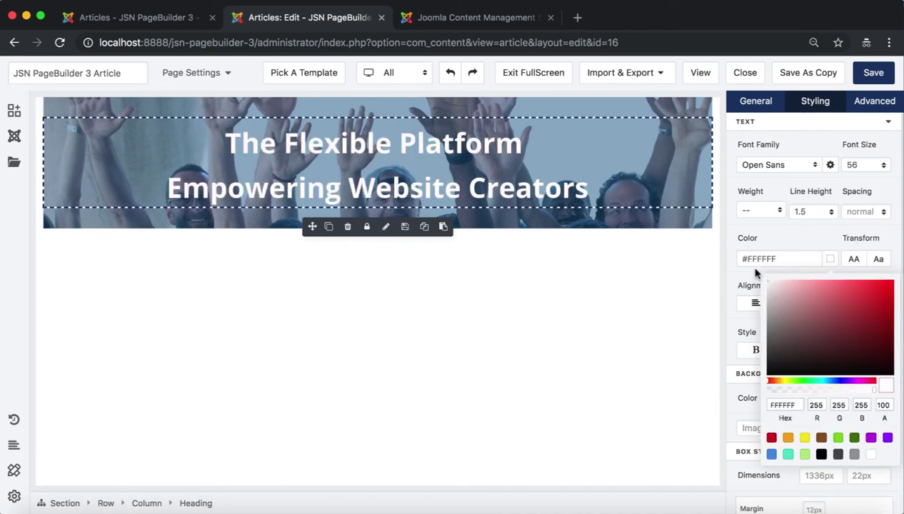
click(732, 319)
scroll(868, 427, down, 5)
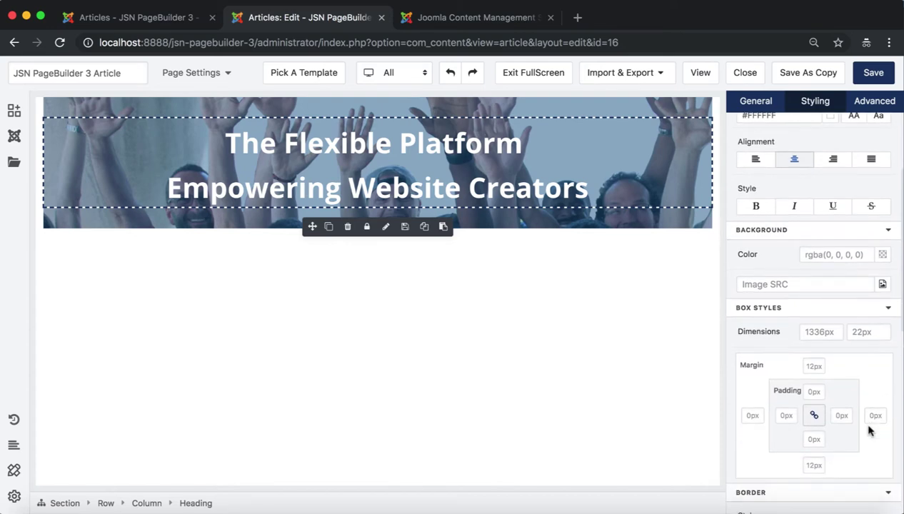
click(814, 415)
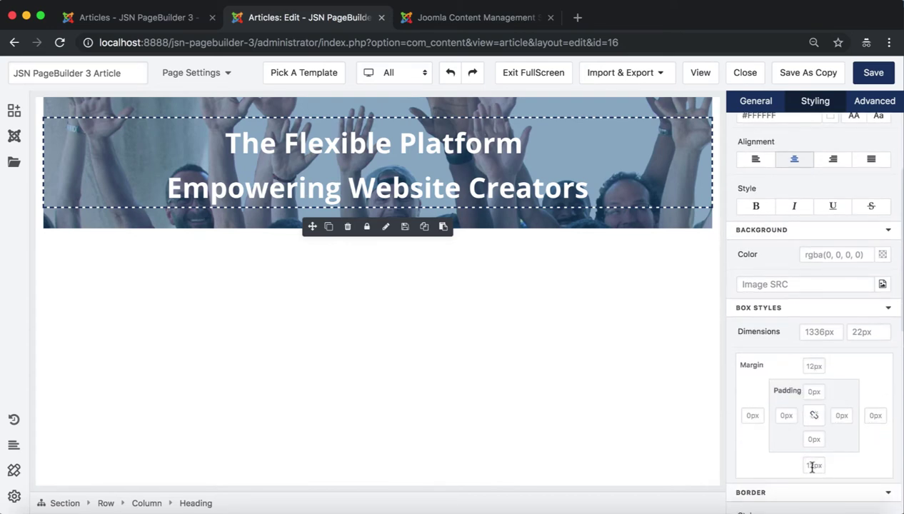
text(20)
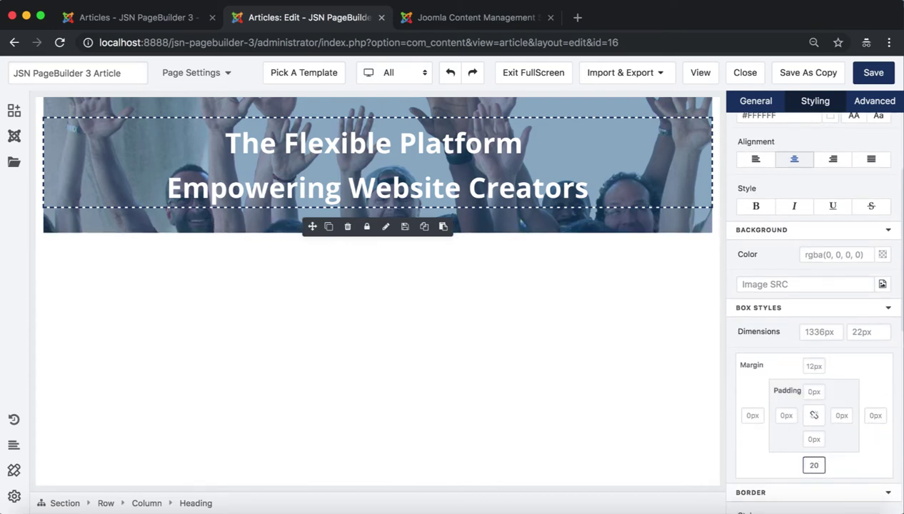
Add a second Heading below the title containing the pasted paragraph about Joomla.
click(13, 111)
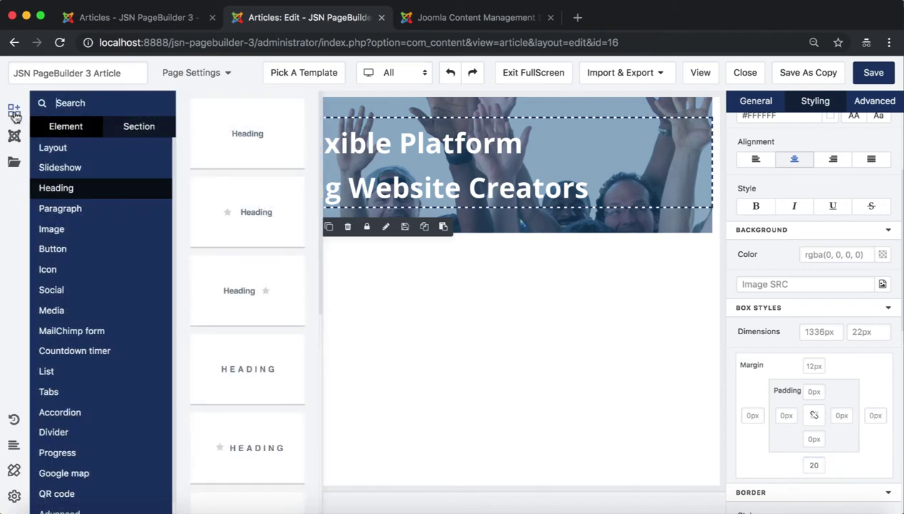
drag(266, 134, 426, 222)
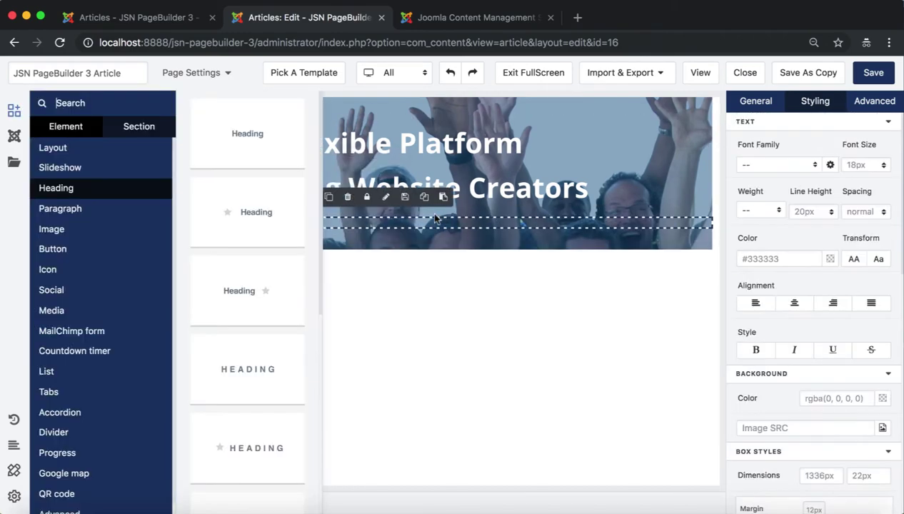
click(748, 105)
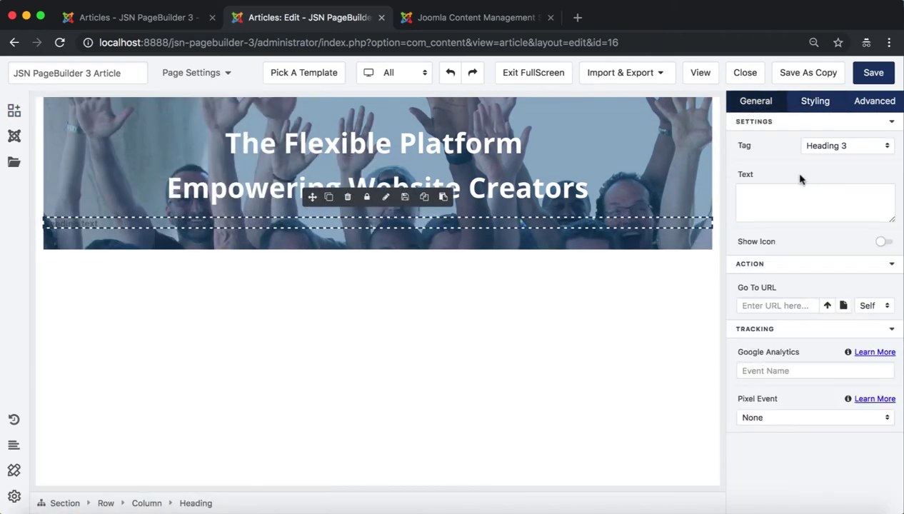
click(749, 192)
text(Joomla! is an award-winning content management system (CMS), which enables you to build web sites and powerful online applications.)
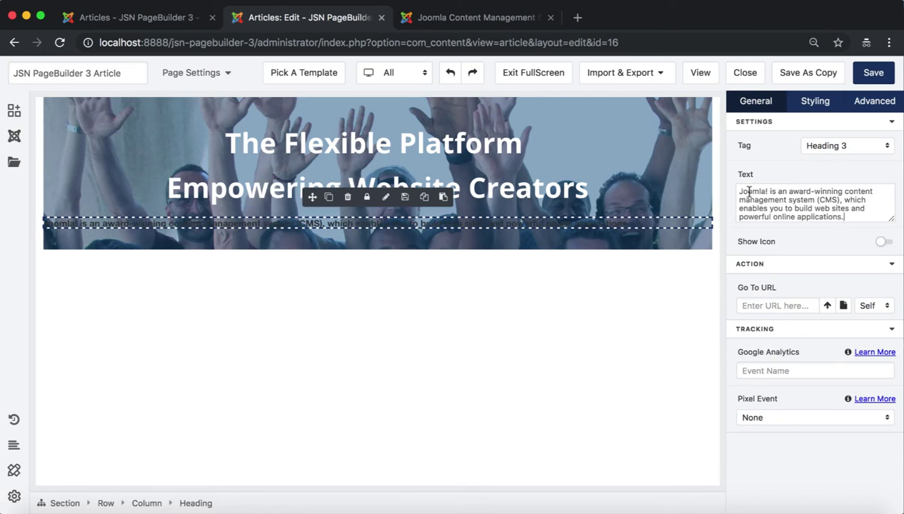
Style the paragraph in Open Sans, size 22, with line height 1.5.
click(801, 107)
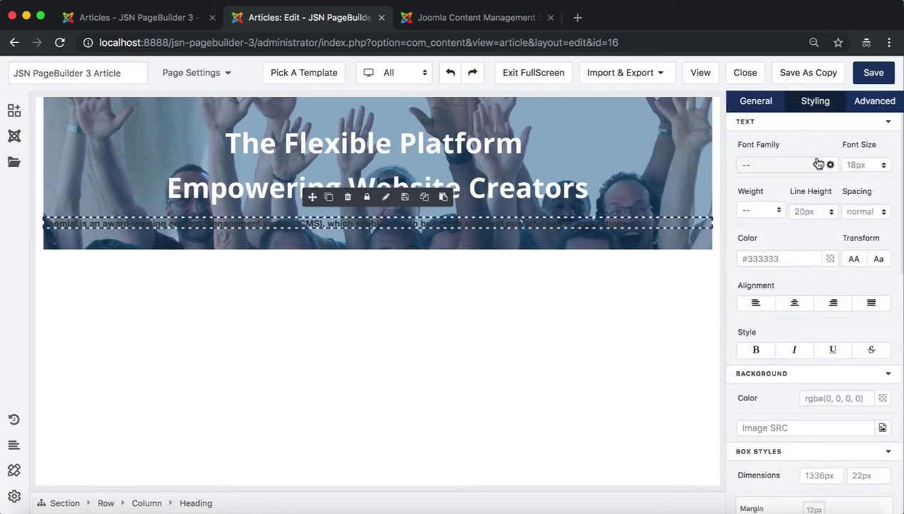
click(813, 166)
click(763, 234)
click(856, 164)
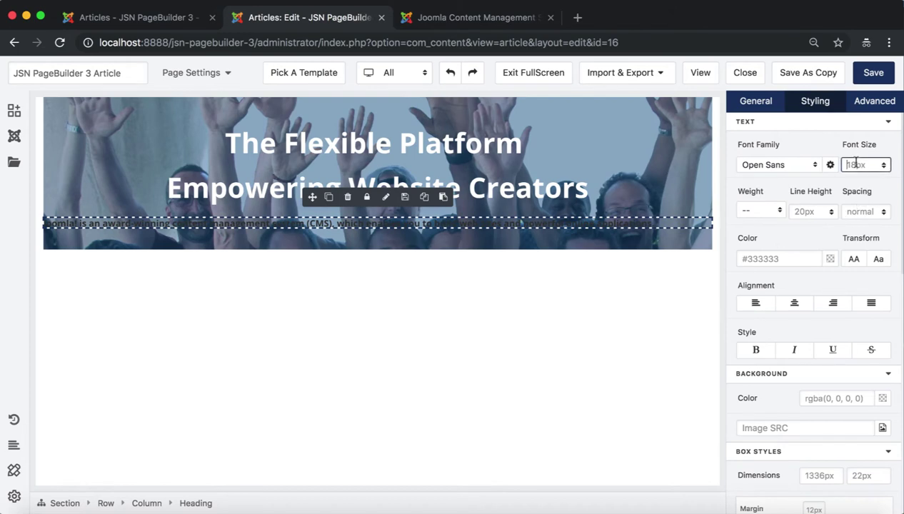
text(22)
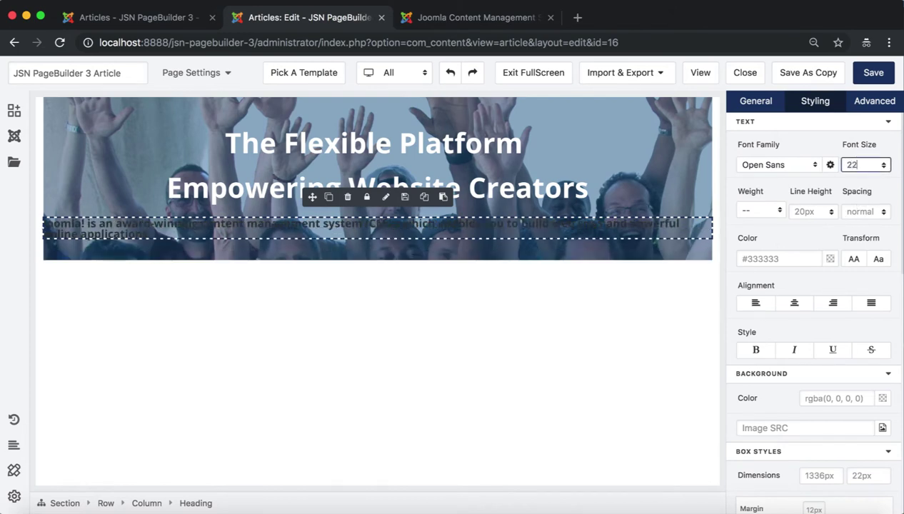
click(809, 211)
click(821, 212)
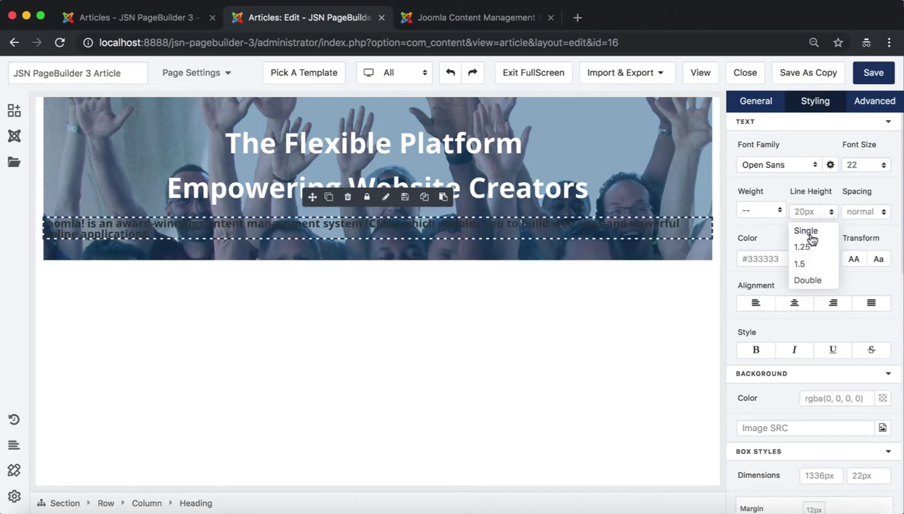
click(803, 264)
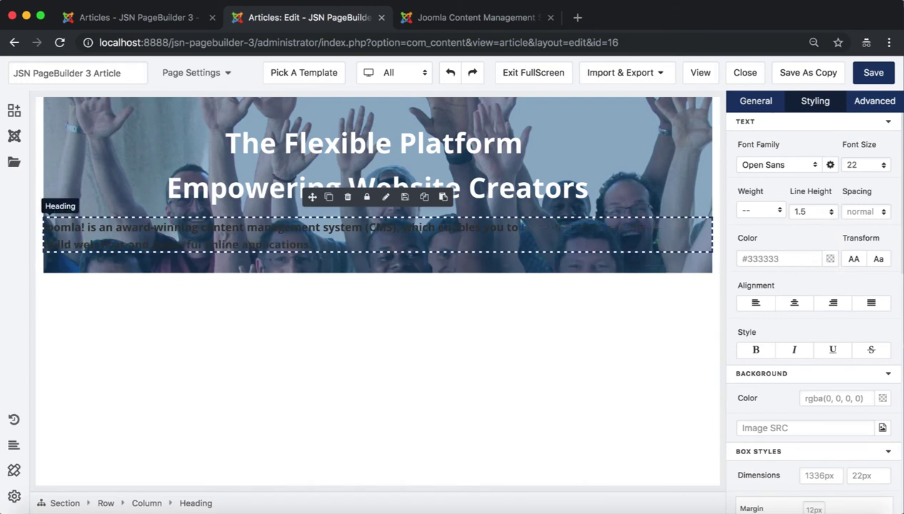
Centre the paragraph, make its text white #FFFFFF, and give it a 20 bottom margin.
click(793, 306)
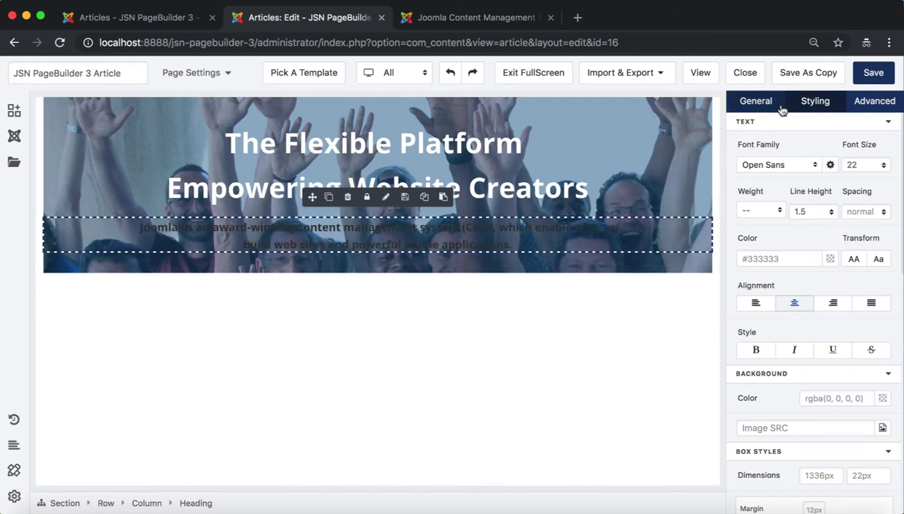
click(829, 260)
drag(776, 290, 756, 275)
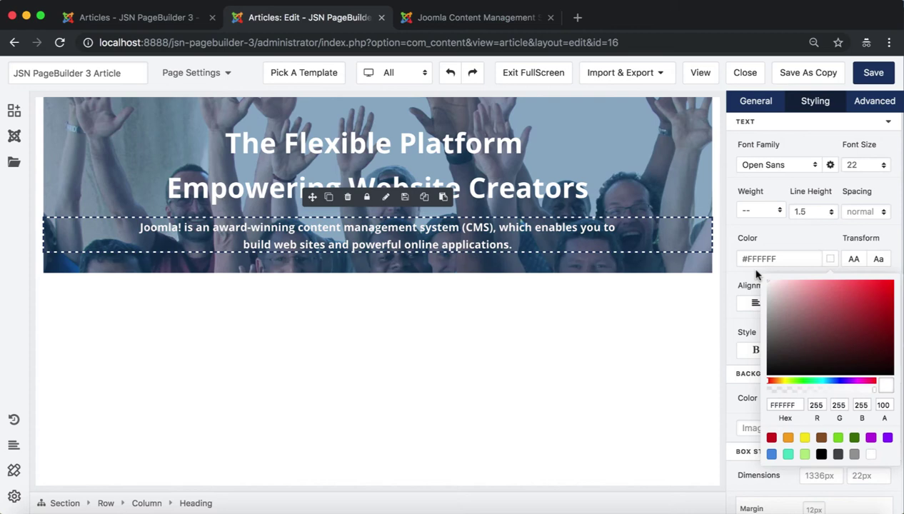
click(736, 398)
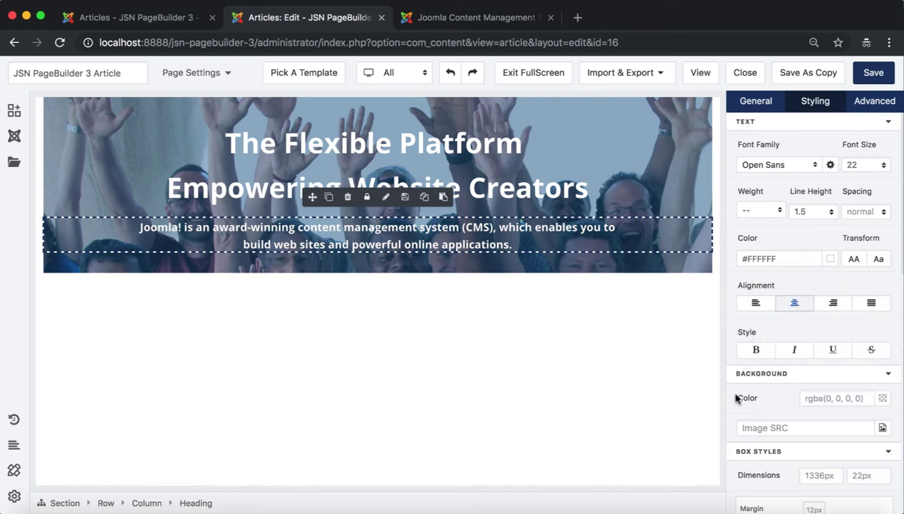
scroll(855, 469, down, 5)
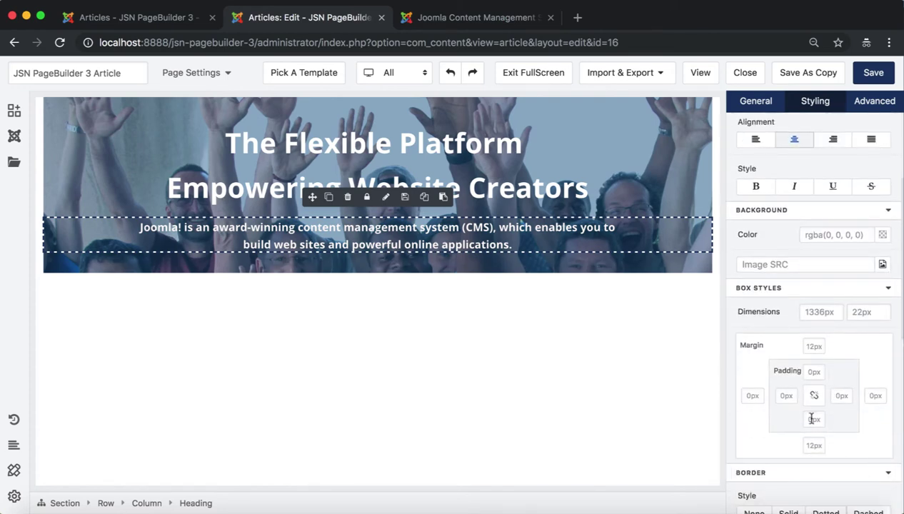
click(812, 444)
text(20)
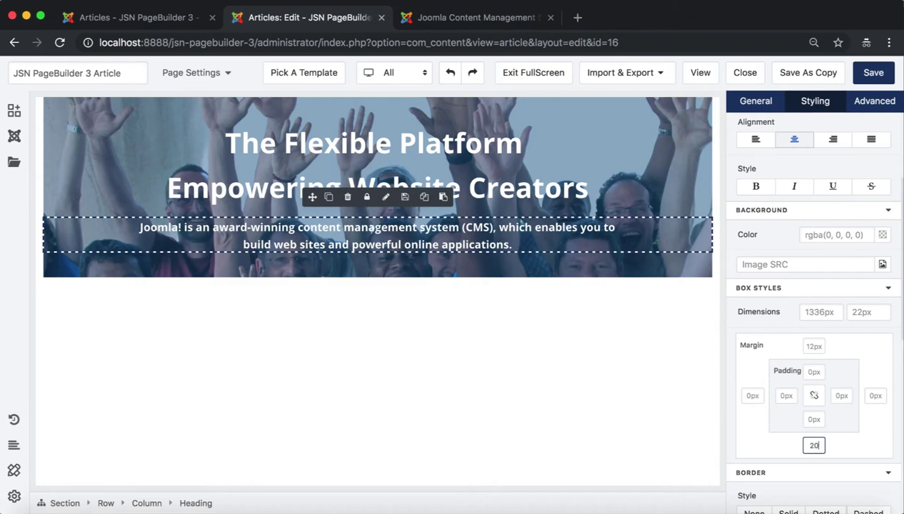
Save the article and reopen it in the page builder.
click(346, 128)
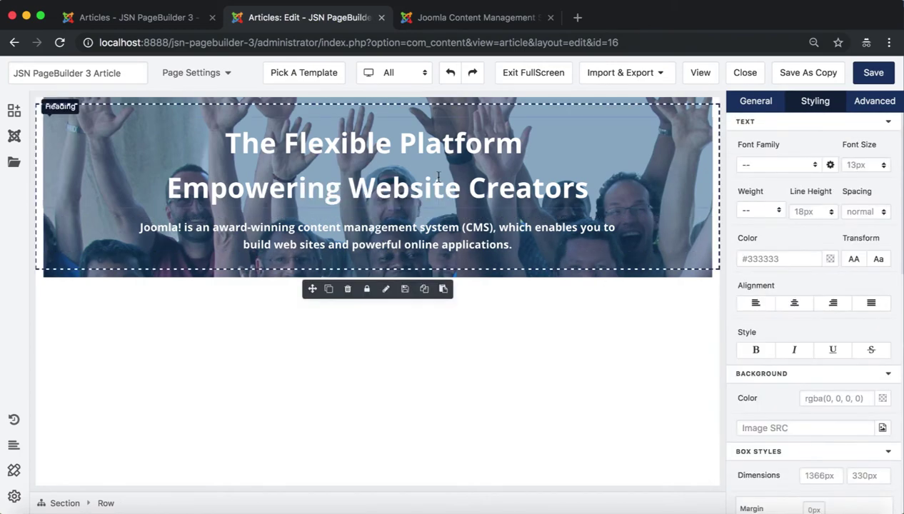
click(870, 75)
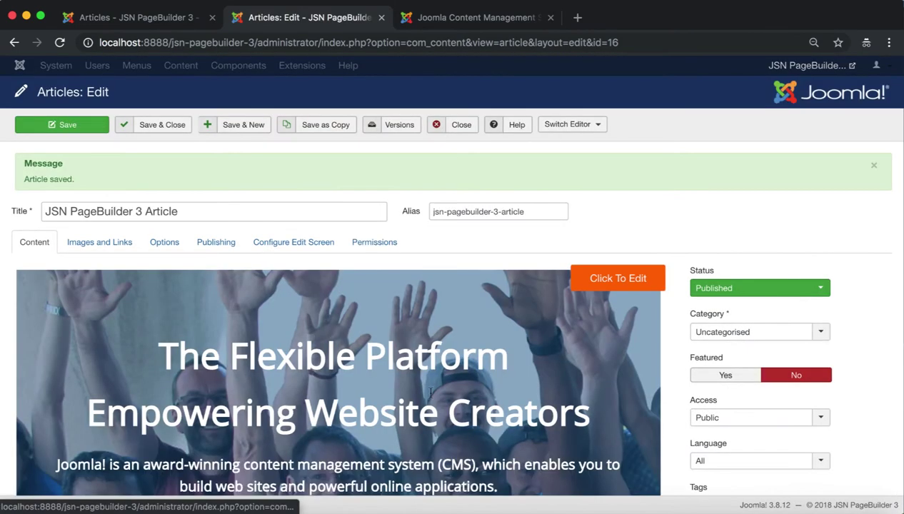
click(623, 284)
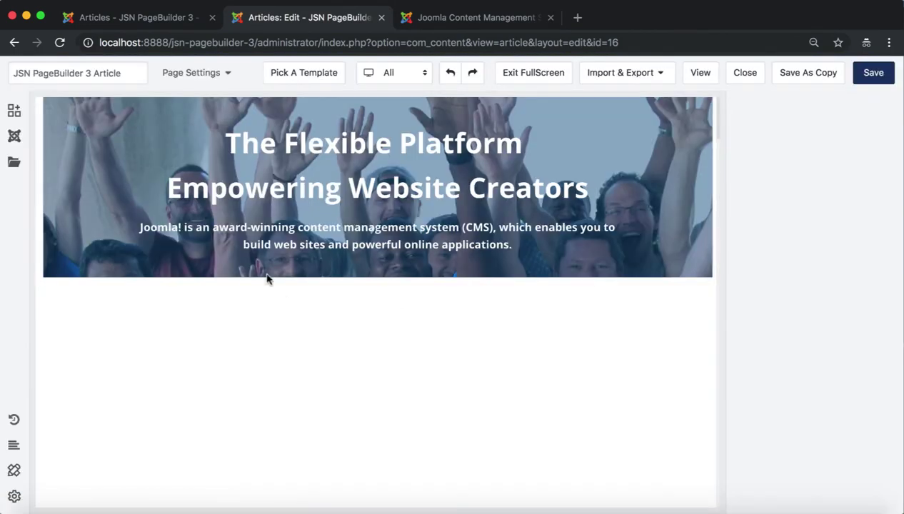
Add the three-box star Icon with text section template and move its row into the hero section.
click(12, 113)
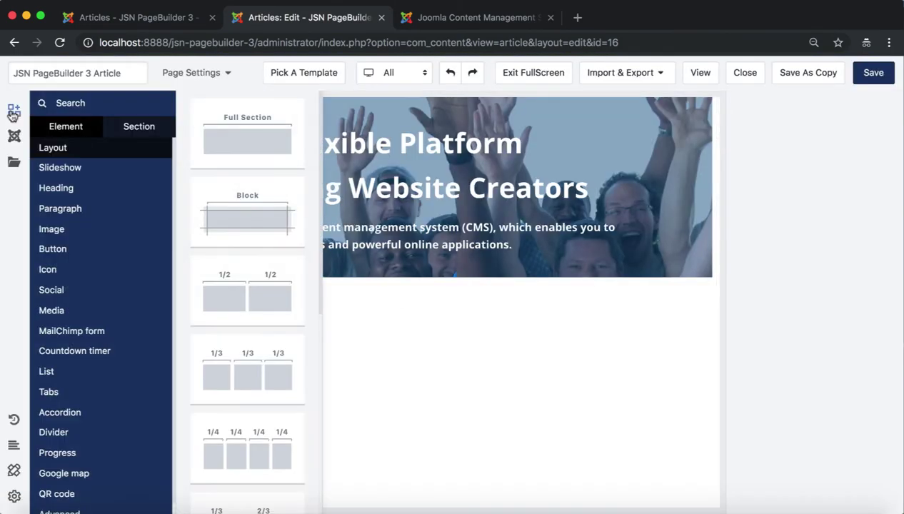
click(135, 127)
click(69, 171)
drag(236, 213, 370, 275)
click(394, 333)
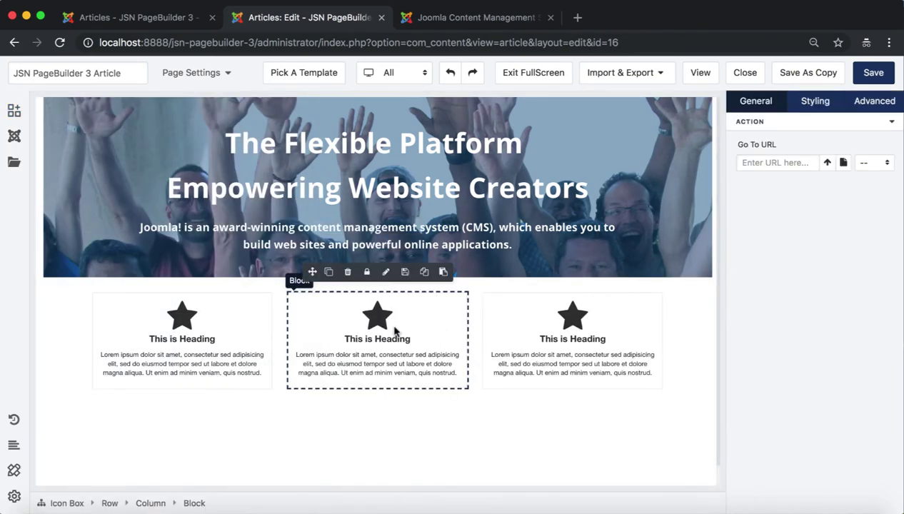
click(113, 504)
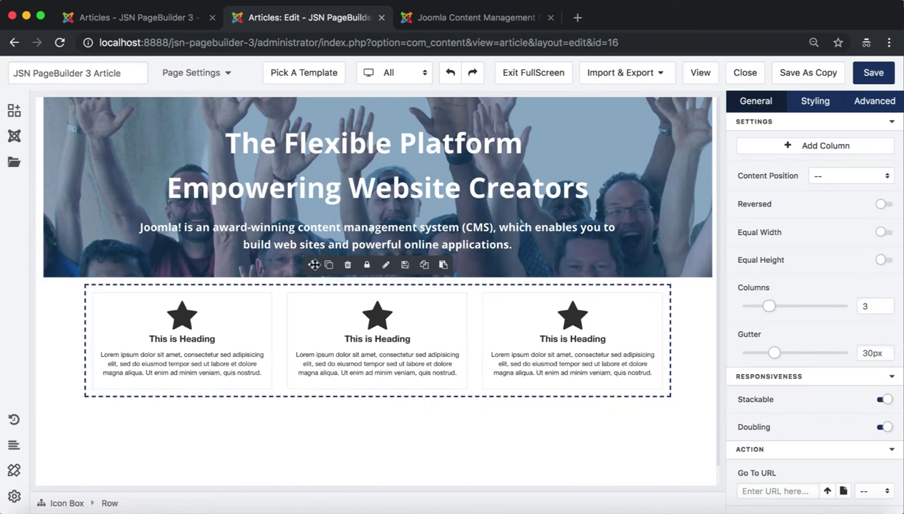
mouse_move(312, 265)
mouse_down()
mouse_move(311, 257)
mouse_move(311, 266)
mouse_up()
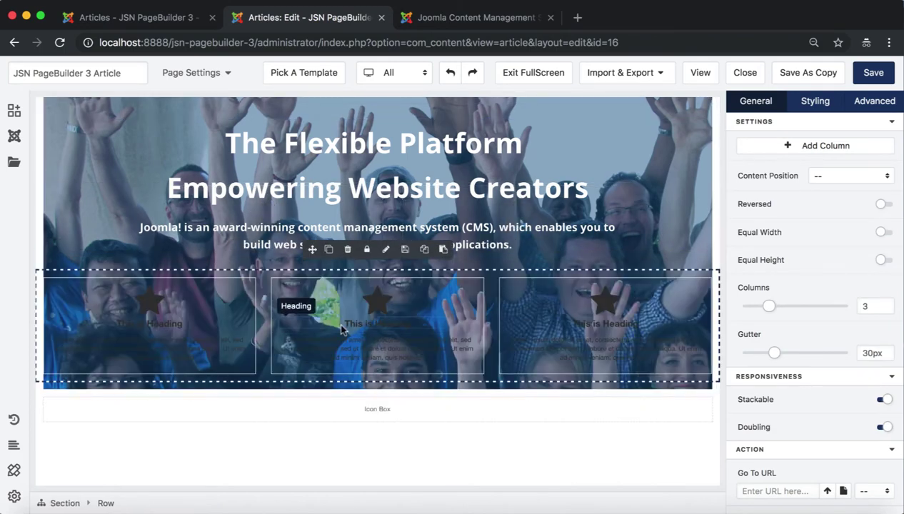
Set the background colour of all three icon box blocks to white #FFFFFF.
click(164, 304)
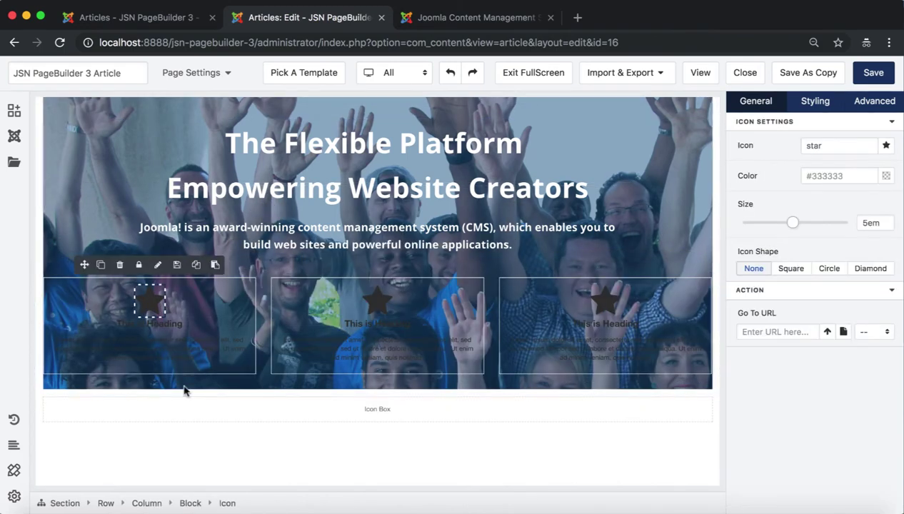
click(190, 503)
click(816, 101)
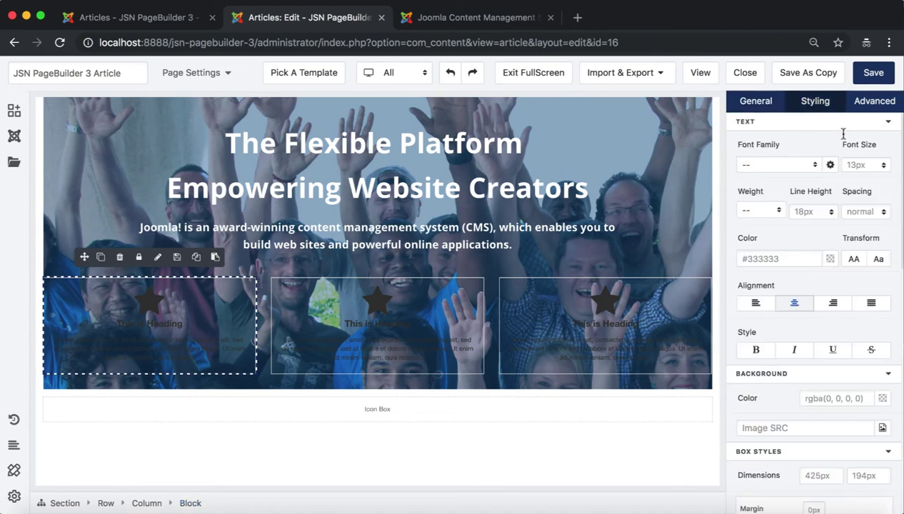
scroll(829, 406, down, 2)
click(882, 349)
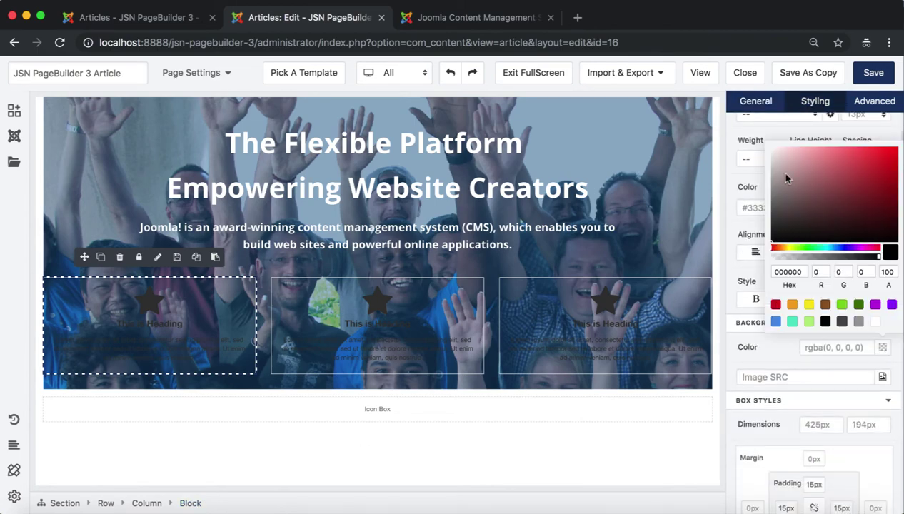
drag(785, 178, 755, 123)
click(419, 298)
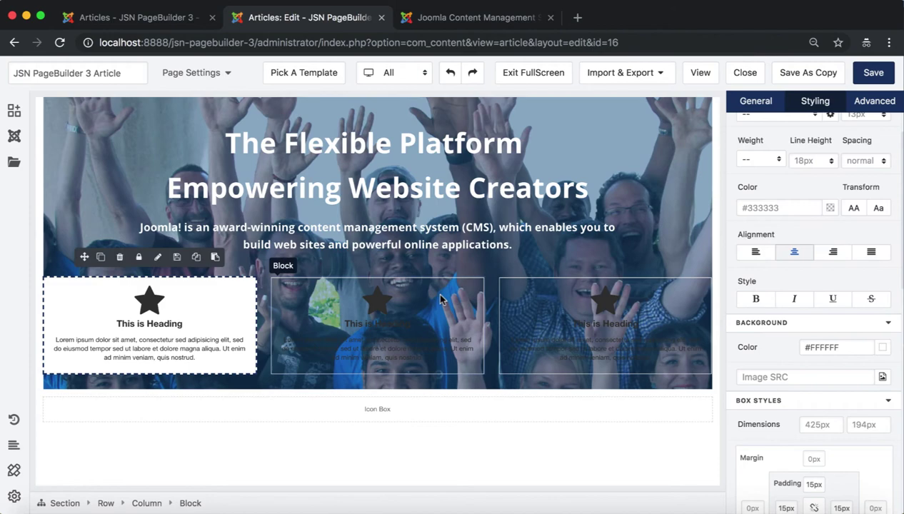
click(438, 297)
click(881, 398)
drag(786, 225, 759, 196)
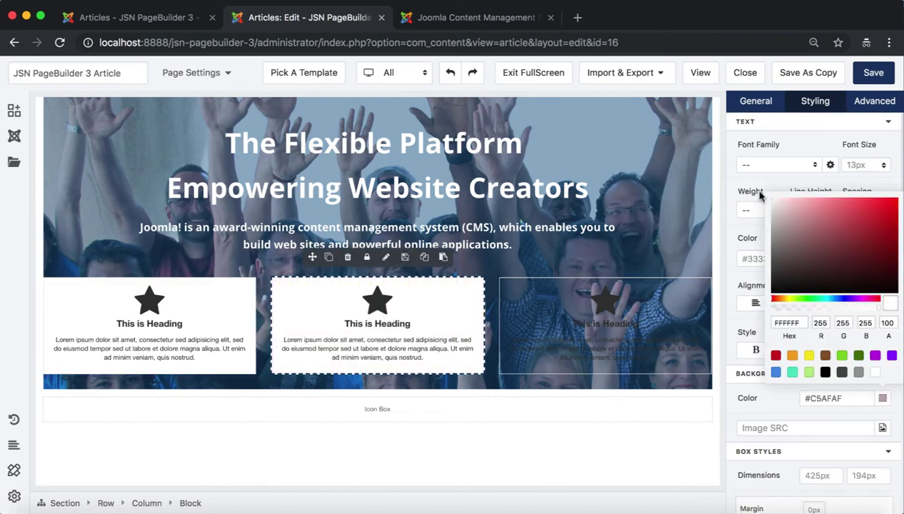
click(606, 299)
click(605, 299)
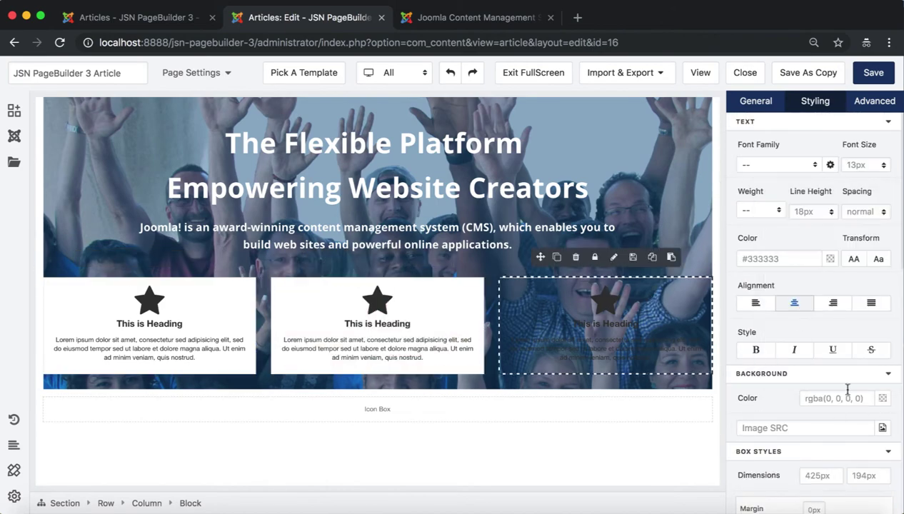
click(882, 398)
drag(772, 203, 761, 195)
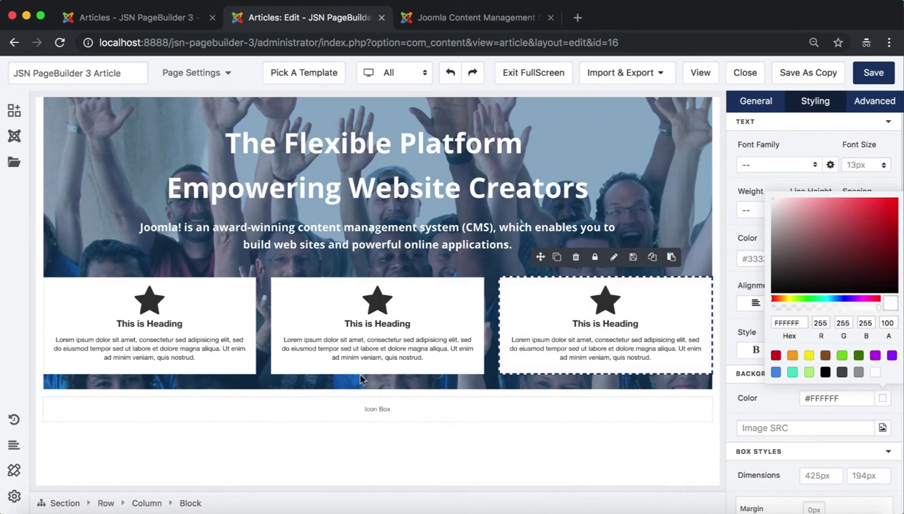
Set the first icon box's padding to 0 on all sides and its border style to None.
click(152, 301)
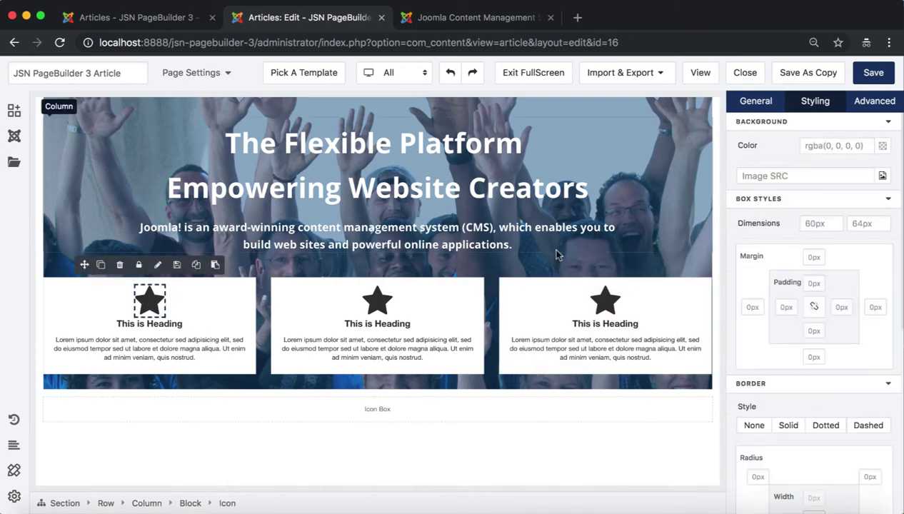
click(249, 299)
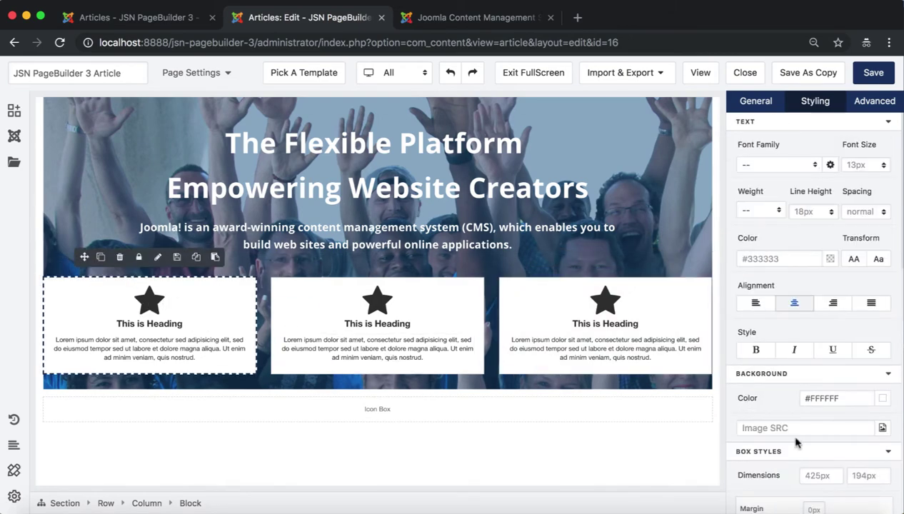
scroll(836, 370, down, 3)
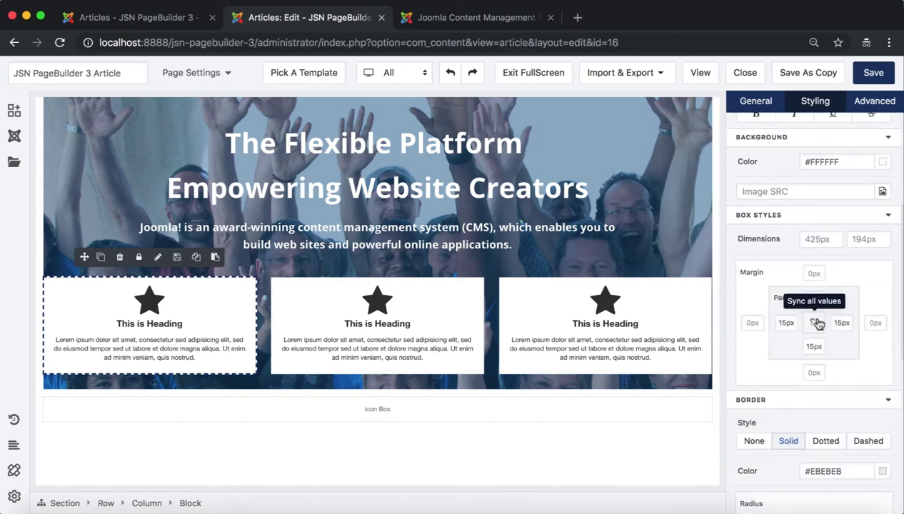
double_click(813, 298)
text(0)
click(814, 323)
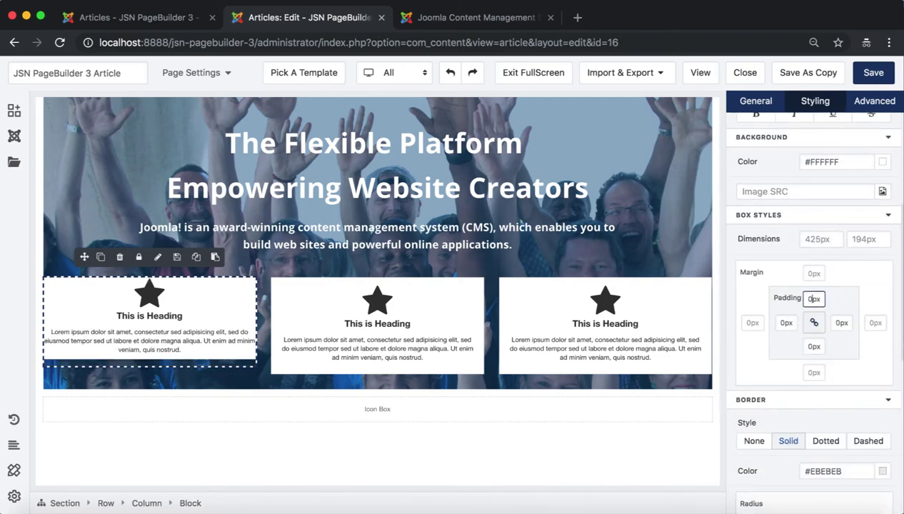
click(753, 441)
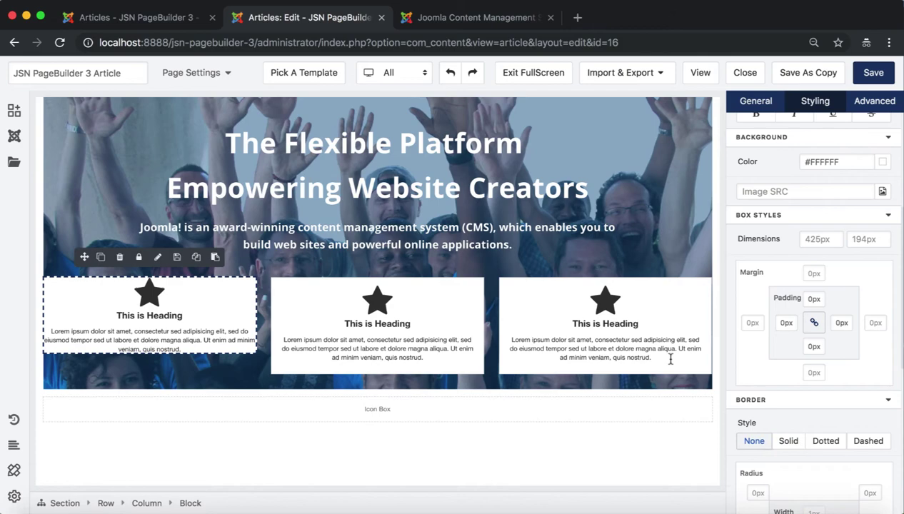
Replace the first box's star with the download icon found by searching 'down', and clear its size.
click(149, 292)
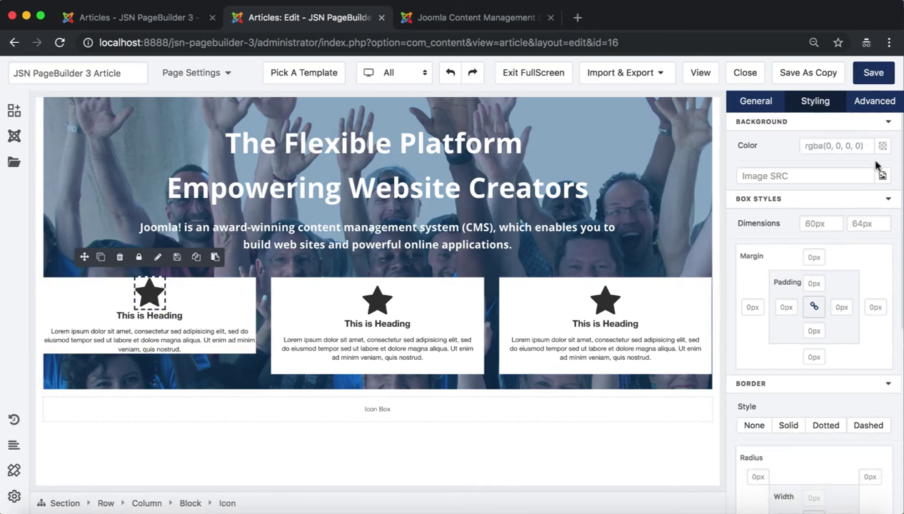
click(755, 101)
click(885, 145)
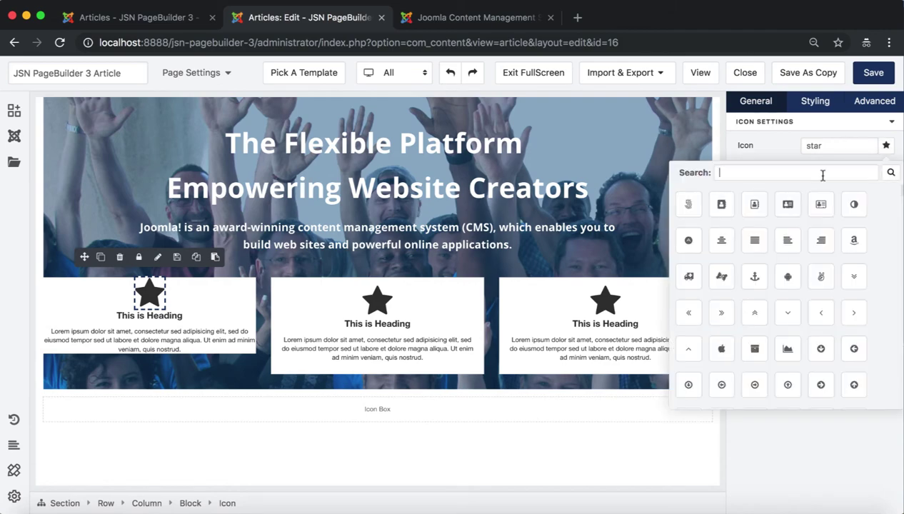
text(down)
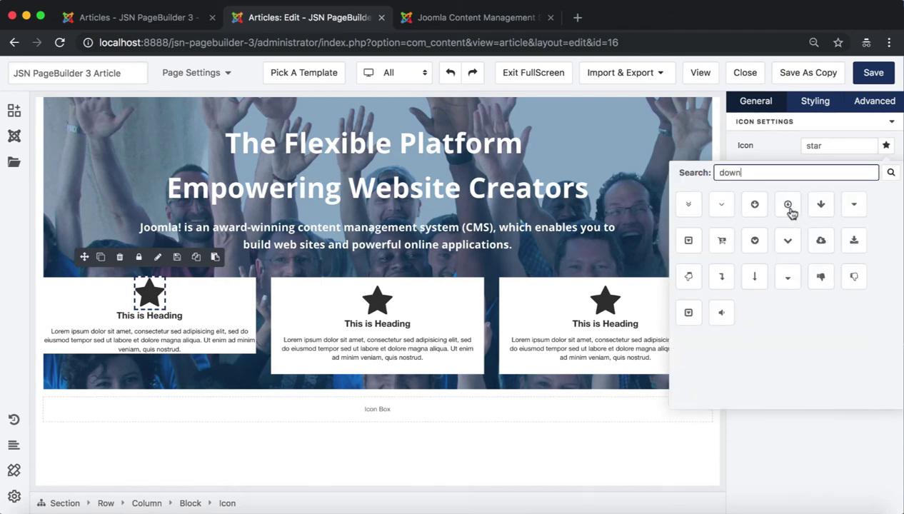
click(854, 241)
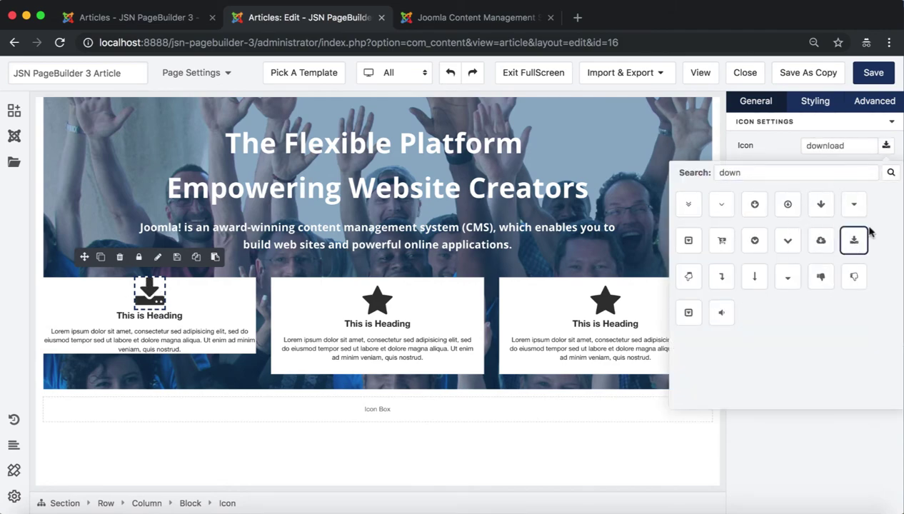
click(833, 444)
click(866, 224)
key(BackSpace)
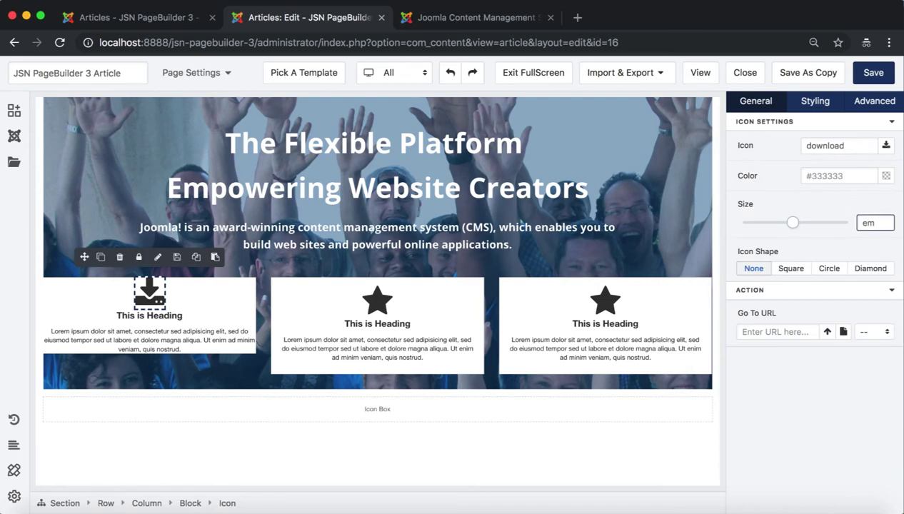
Set the download icon's size to 2em and give it a 20px margin.
text(2)
click(825, 104)
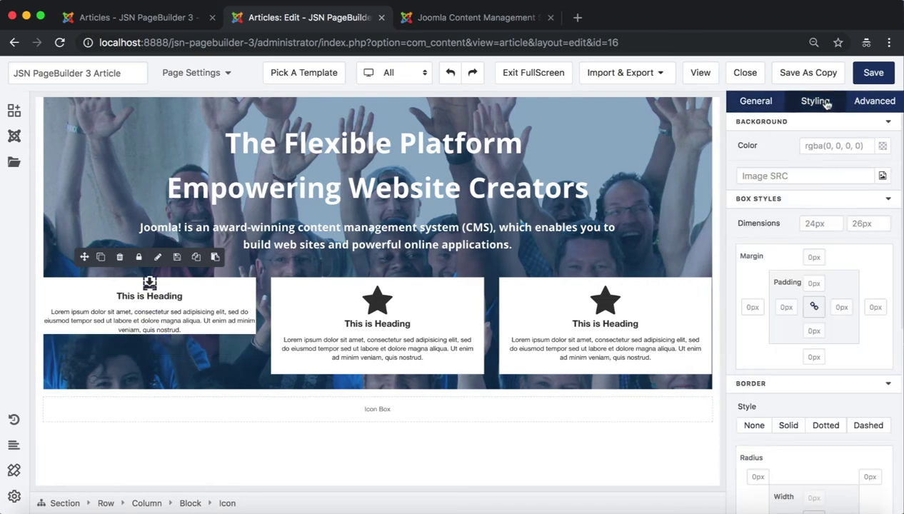
click(814, 257)
text(20)
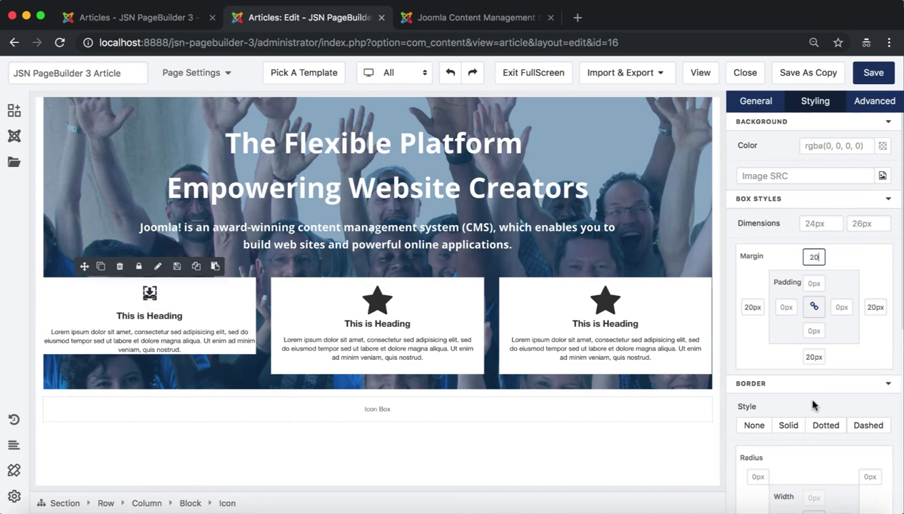
scroll(813, 405, down, 5)
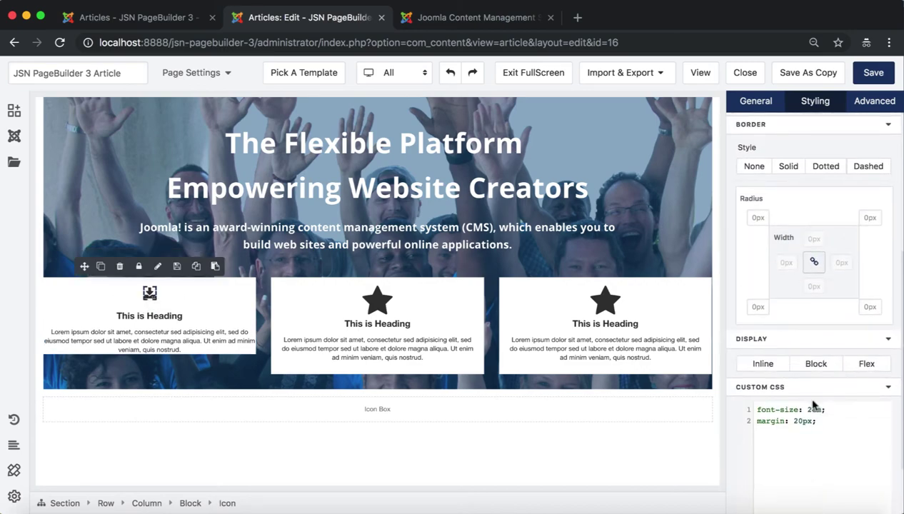
scroll(813, 405, up, 5)
scroll(814, 406, up, 1)
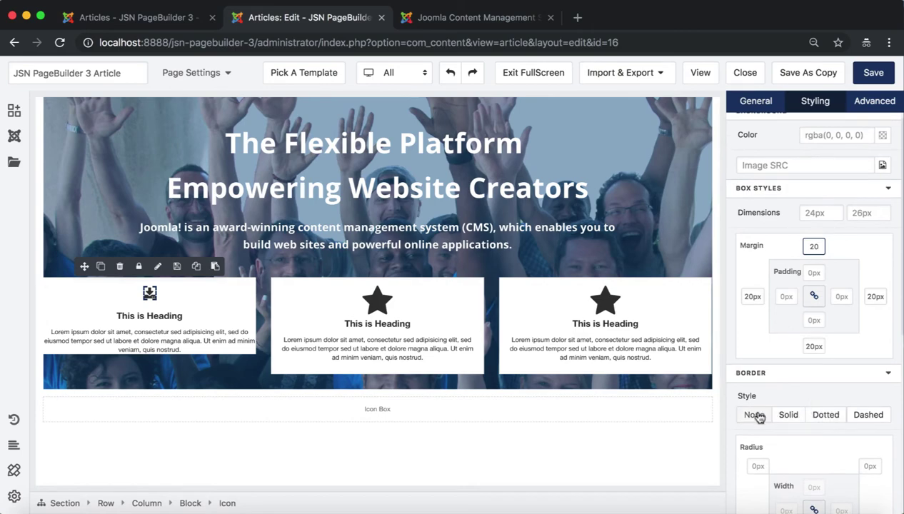
scroll(758, 417, up, 1)
Make the icon 45×45 with a pasted green #89C764 background.
click(812, 223)
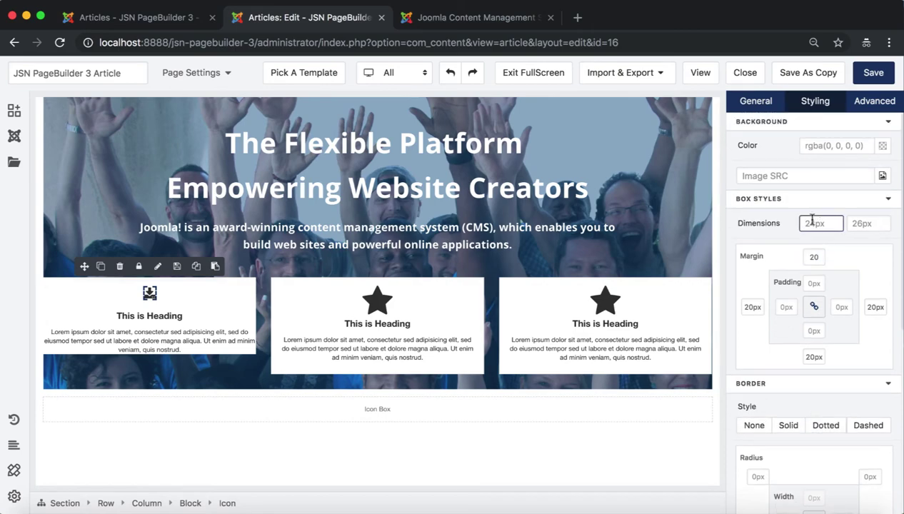
text(45)
click(858, 224)
text(45)
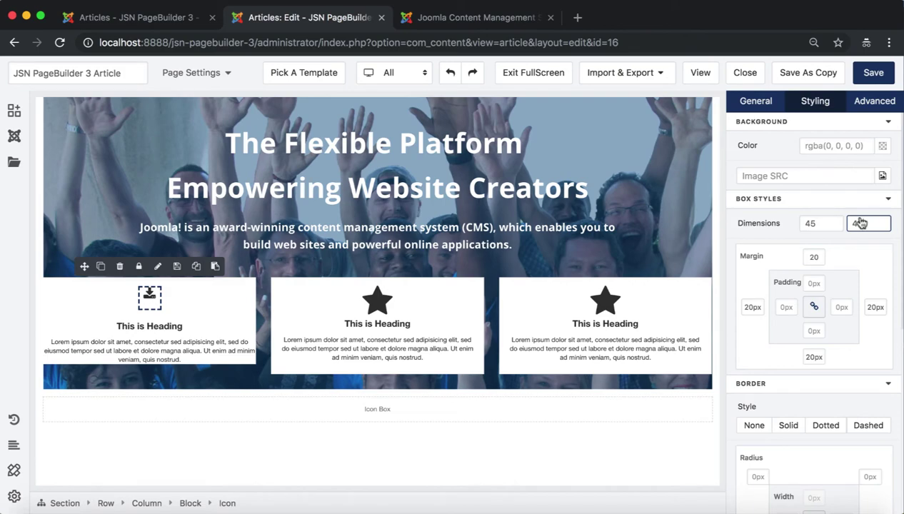
click(842, 145)
text(#8bc34a)
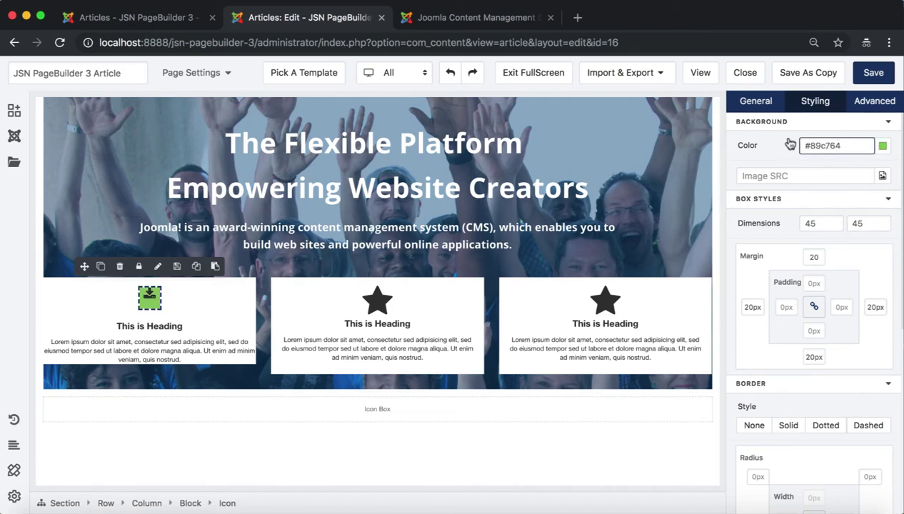
Colour the icon glyph white.
click(771, 102)
click(875, 176)
drag(799, 200, 718, 174)
click(808, 109)
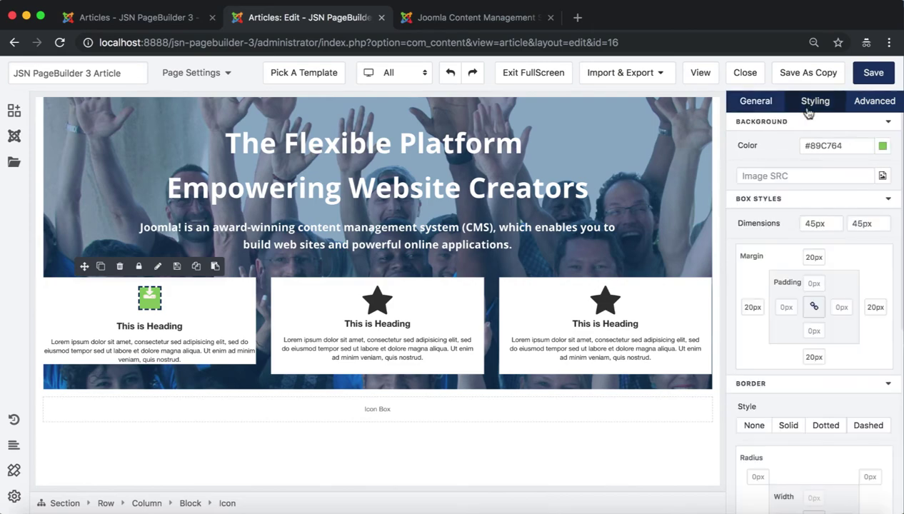
Give the icon 10px top padding, no border, and a 100% border radius.
click(814, 307)
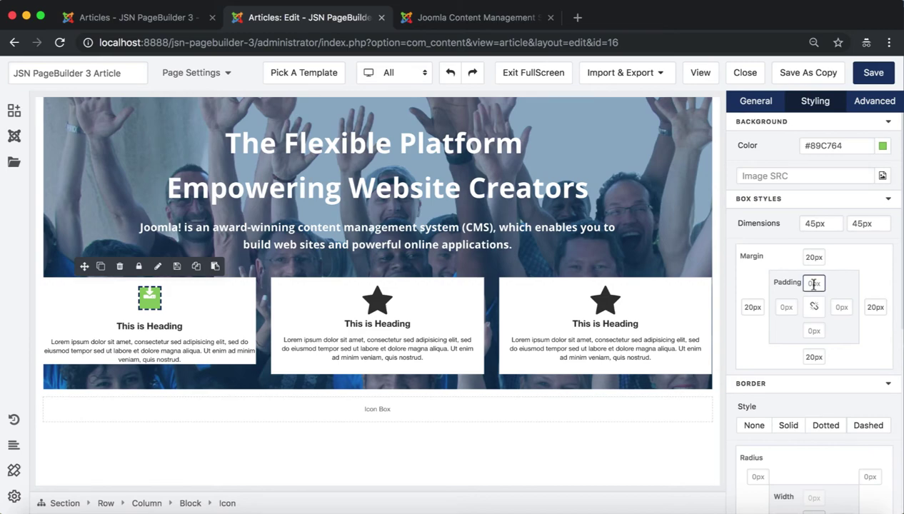
text(10)
scroll(819, 406, down, 3)
click(752, 341)
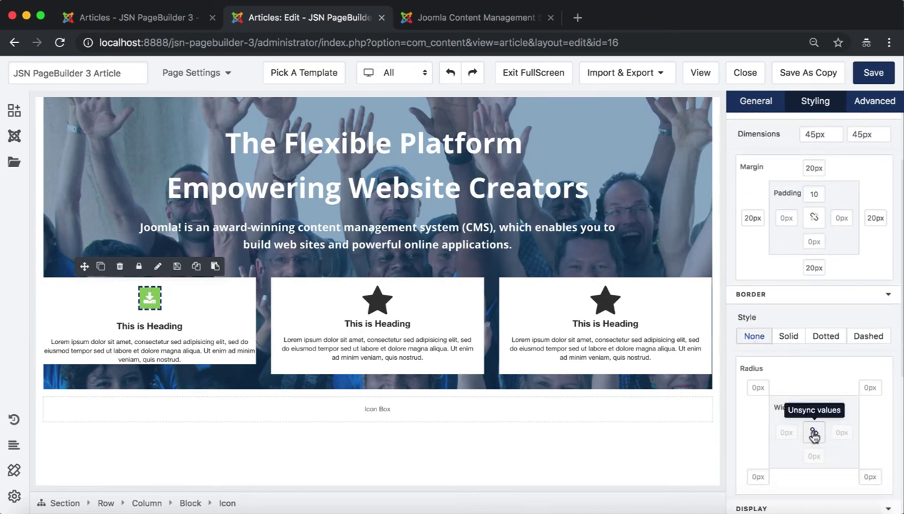
click(757, 385)
text(100%)
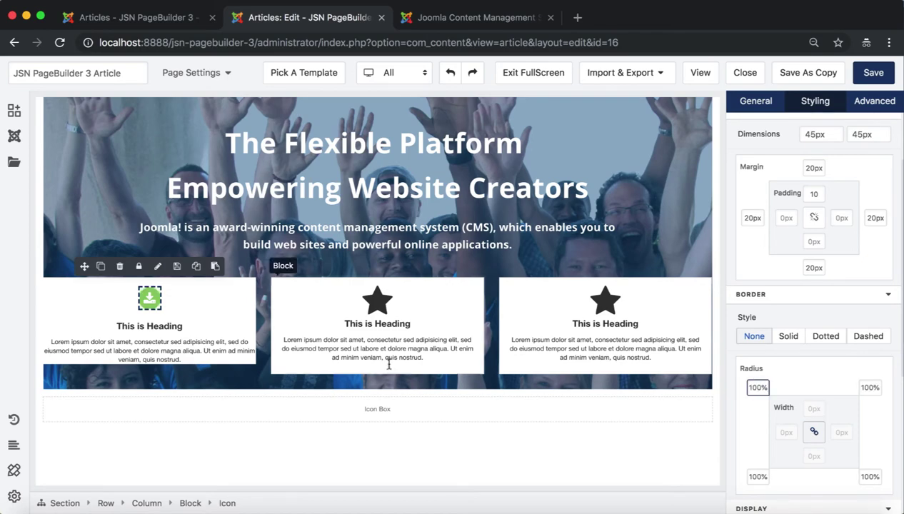
Change the first box's heading text to 'Download Joomla!'.
click(149, 325)
click(764, 111)
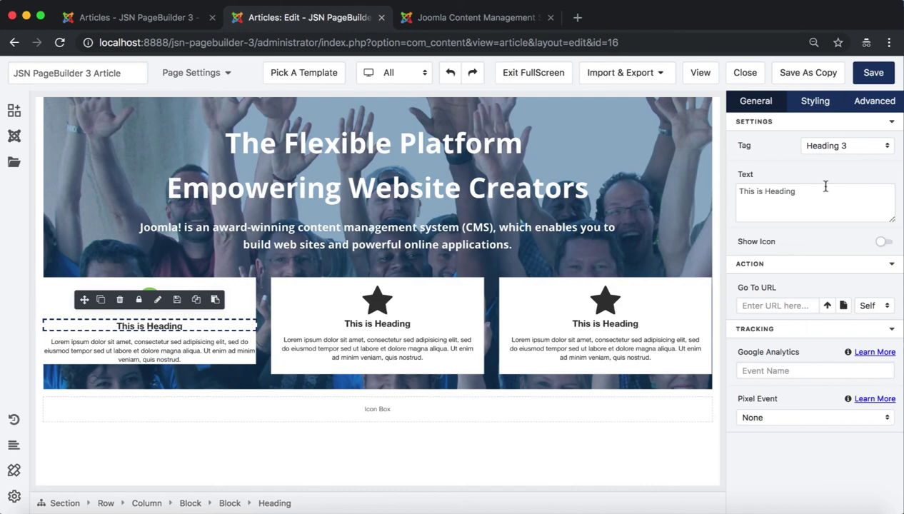
triple_click(810, 193)
text(Download Joomla!)
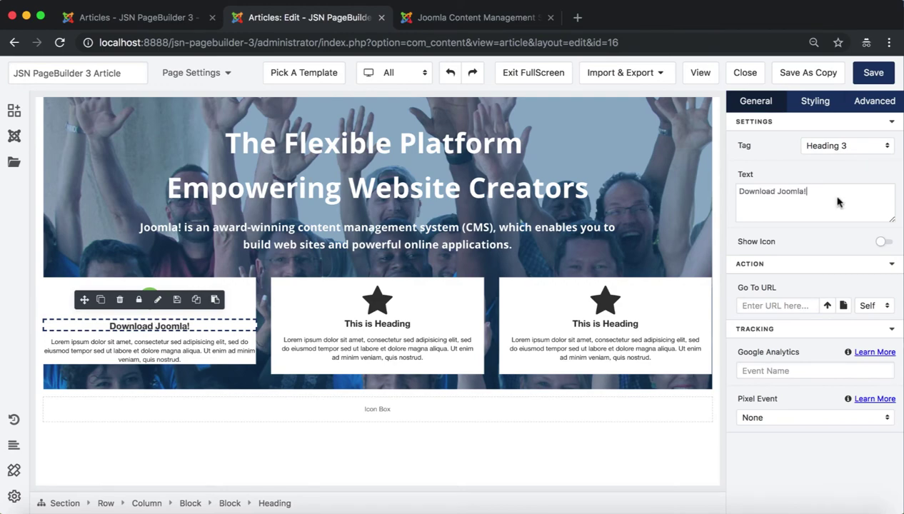
Style the heading in Open Sans, font size 22, with 1.5 line height.
click(815, 106)
click(786, 166)
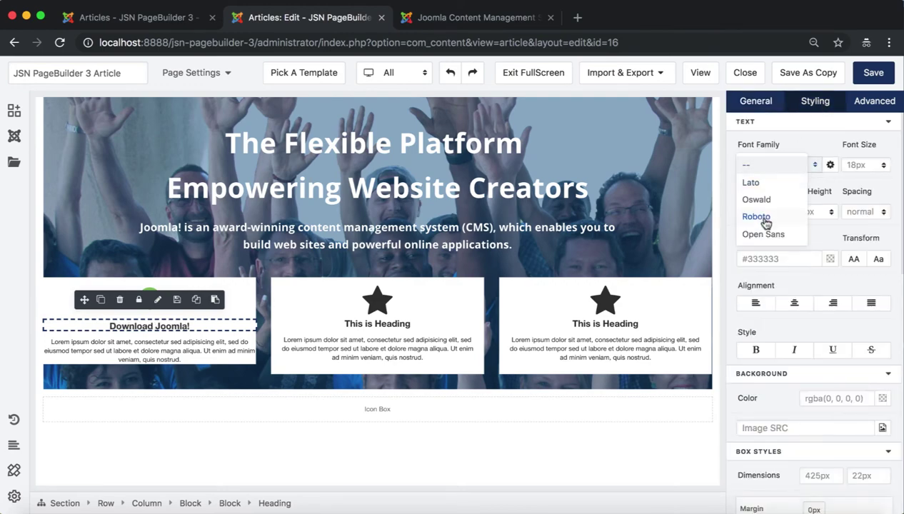
click(771, 235)
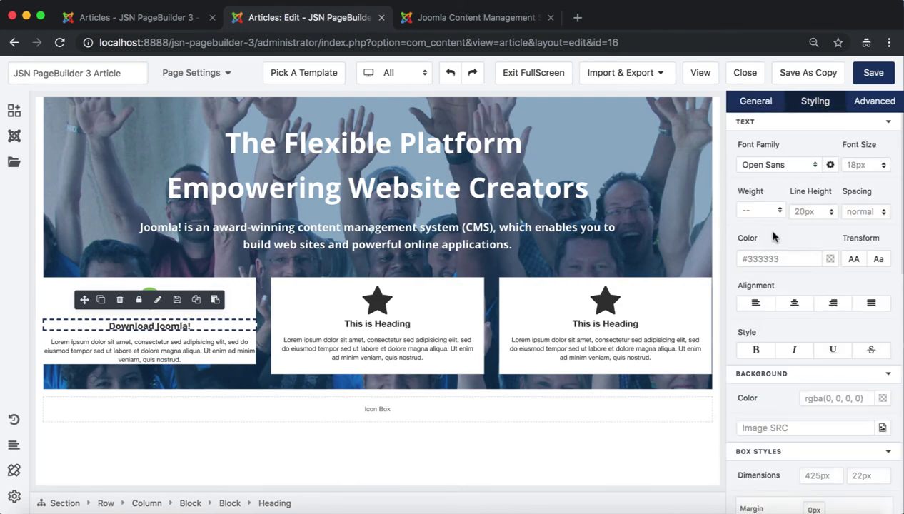
click(852, 165)
text(22)
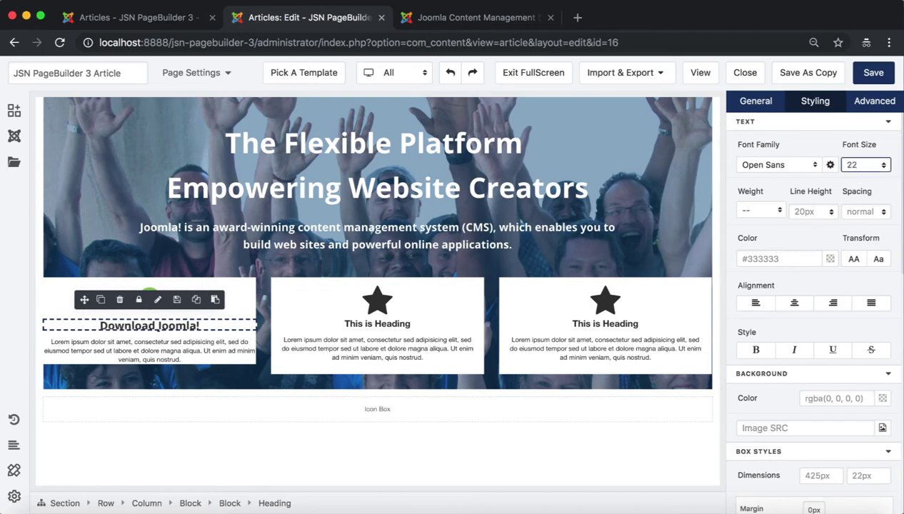
click(806, 213)
click(829, 212)
click(804, 262)
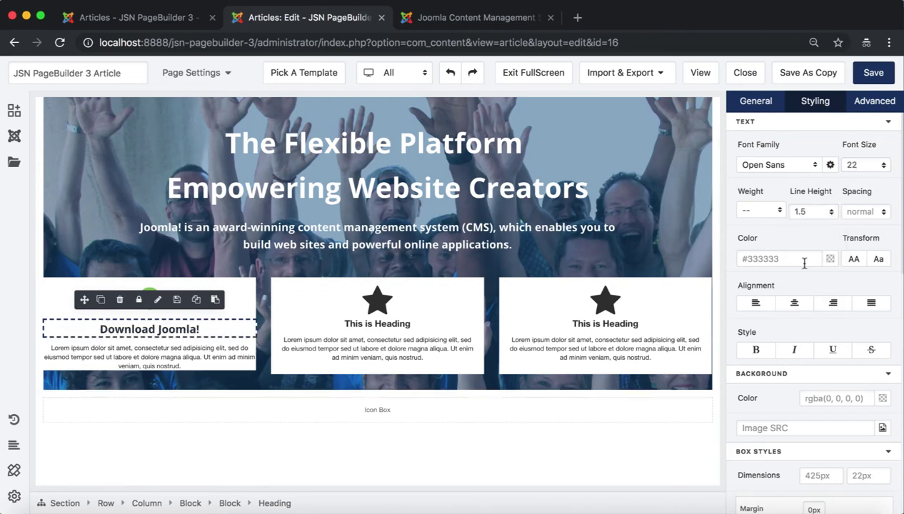
Give the heading linked 25px margins on all sides.
scroll(804, 264, down, 3)
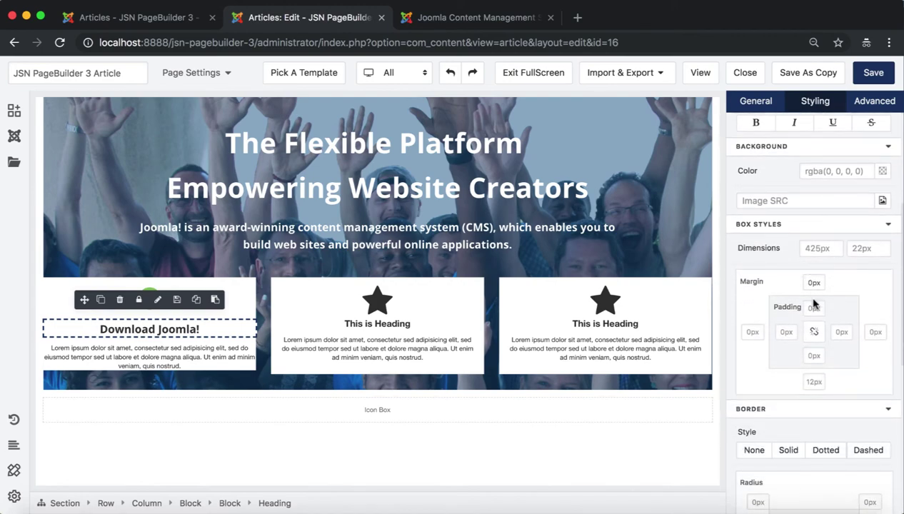
click(814, 333)
click(813, 282)
text(250)
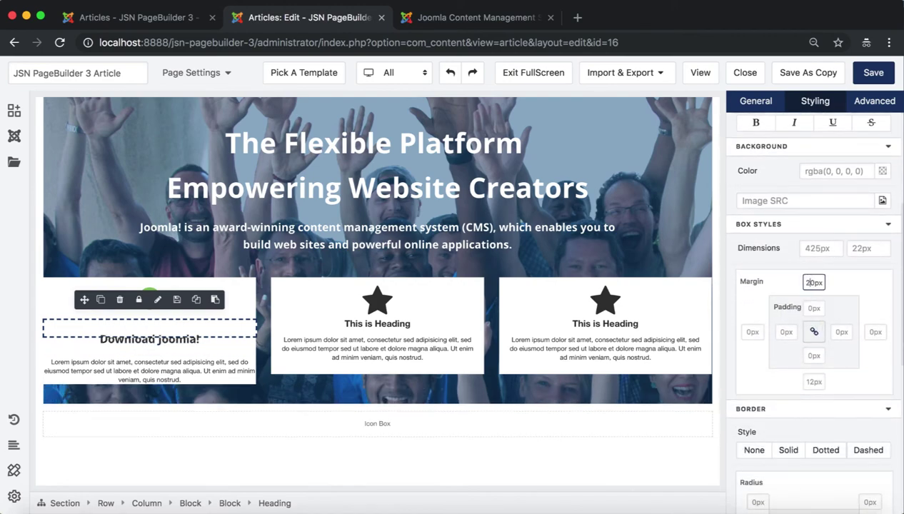
key(BackSpace)
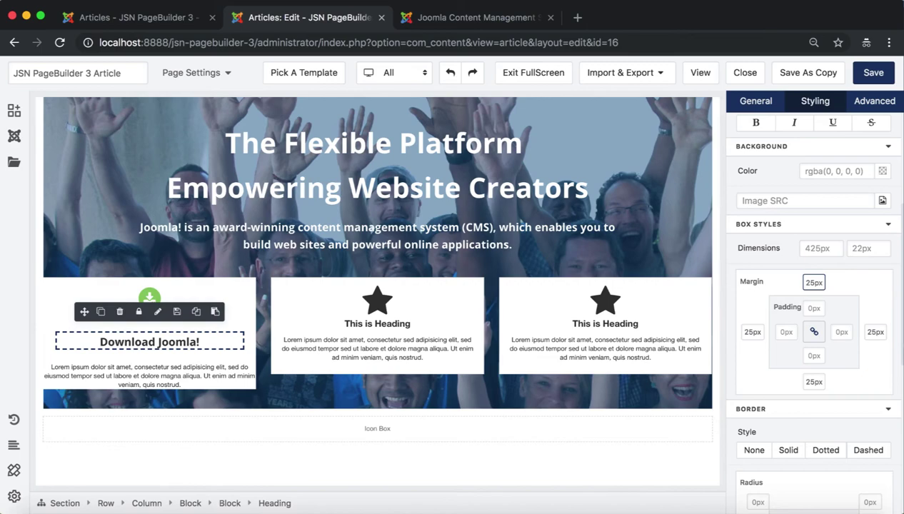
Replace the first box's placeholder paragraph with the 'Download and Install Joomla!…' sentence.
click(179, 367)
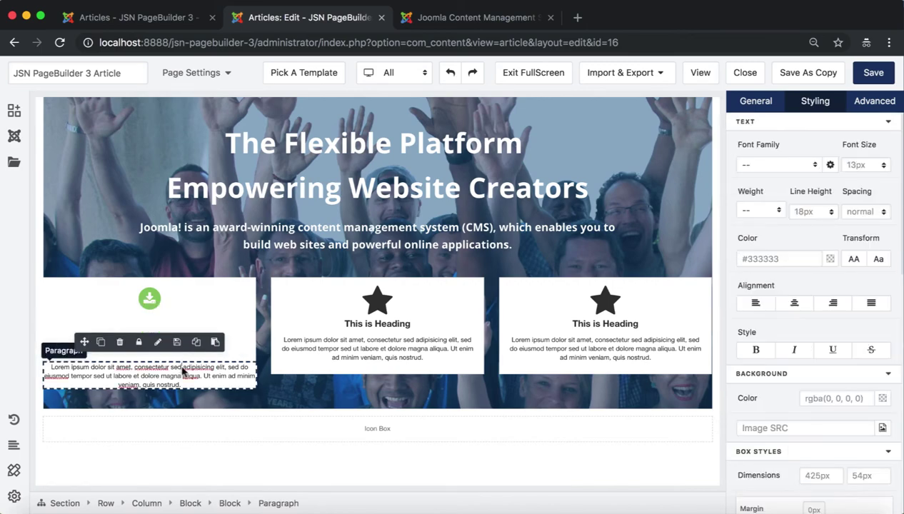
click(754, 107)
triple_click(813, 175)
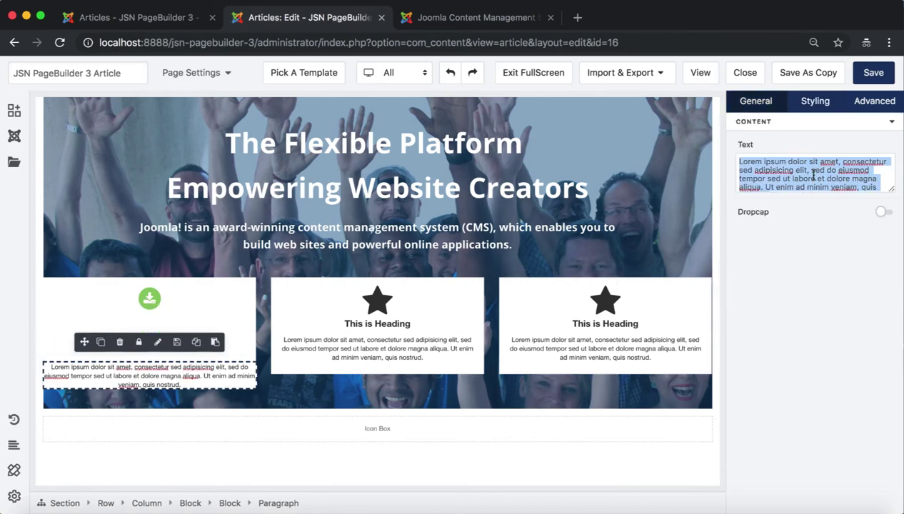
text(Download and Install Joomla! in your own server or development environment.)
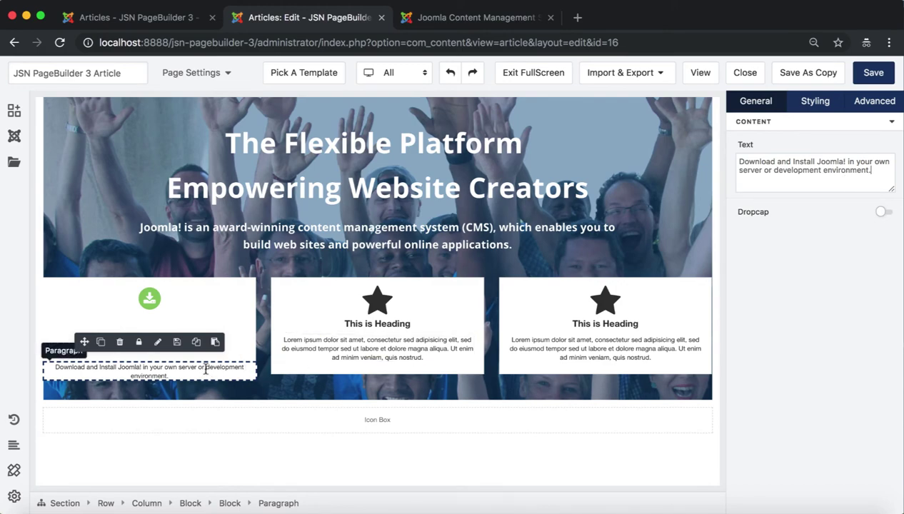
Style the paragraph in Open Sans with 1.25 line height and 25px margins.
click(816, 104)
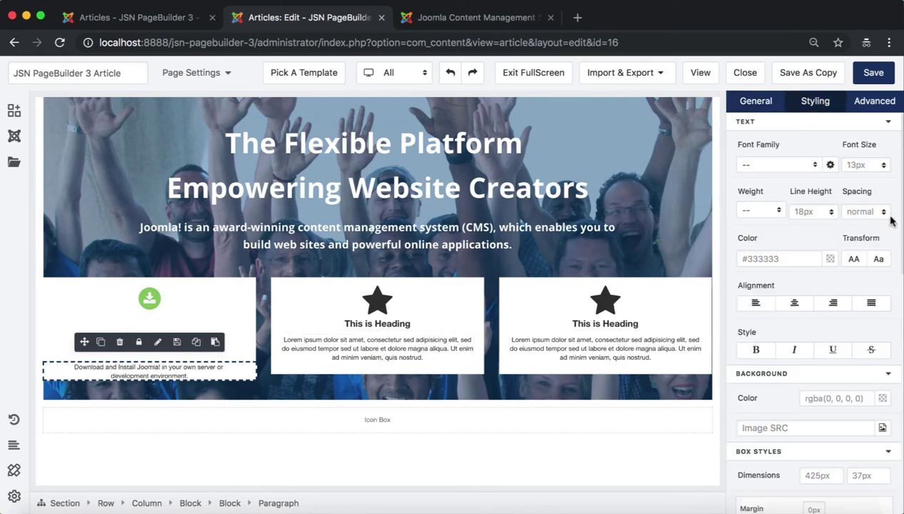
click(800, 165)
click(771, 232)
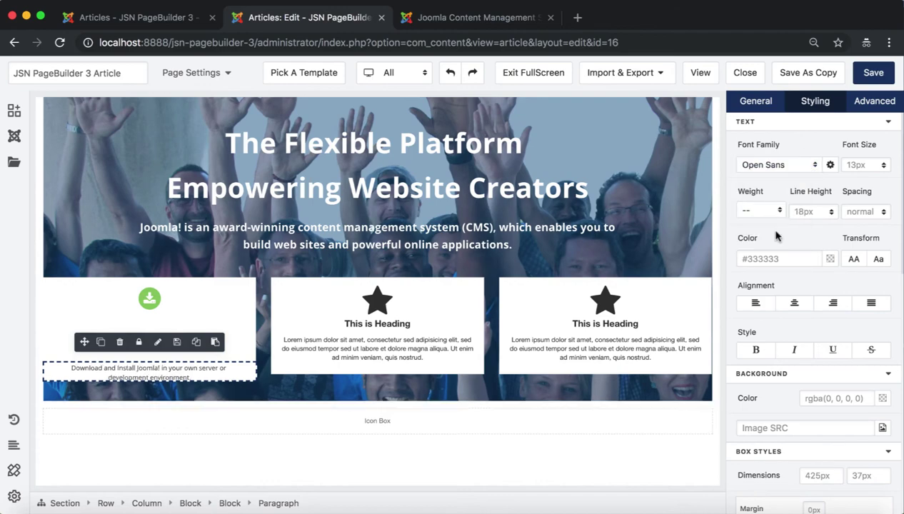
click(816, 212)
click(812, 247)
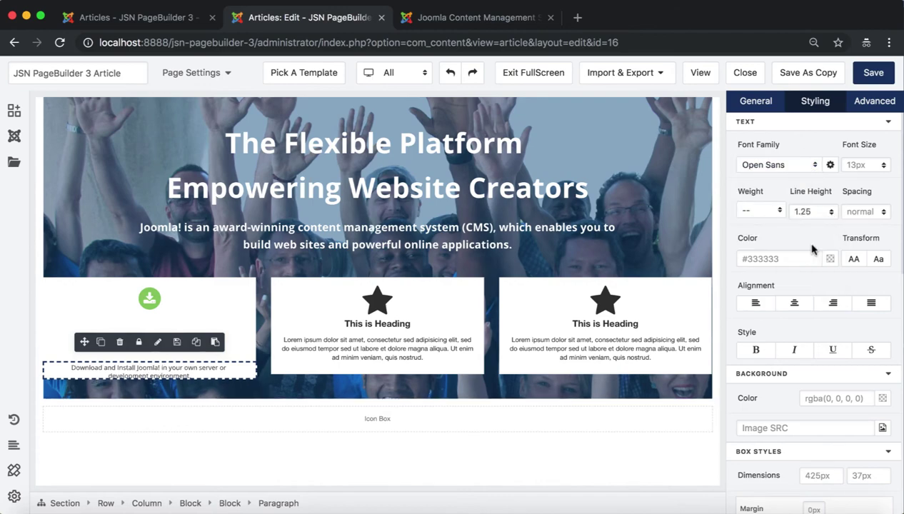
scroll(811, 248, down, 5)
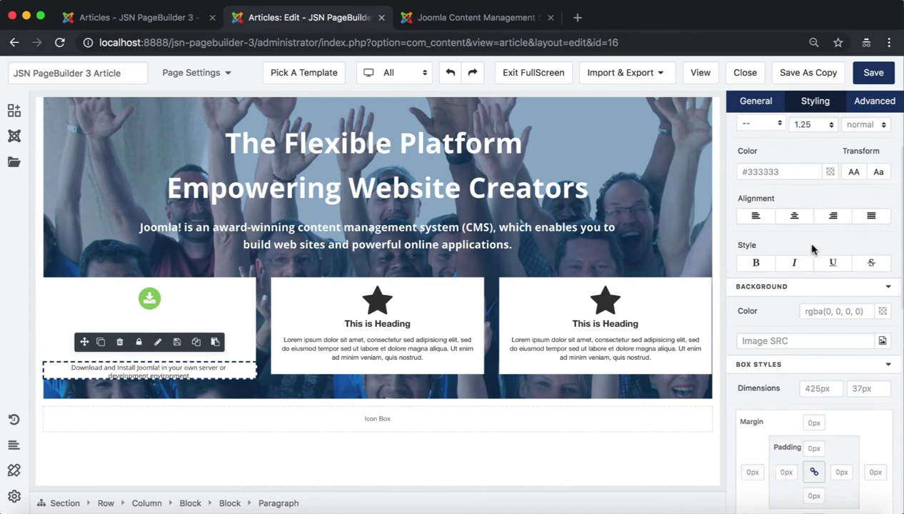
text(25)
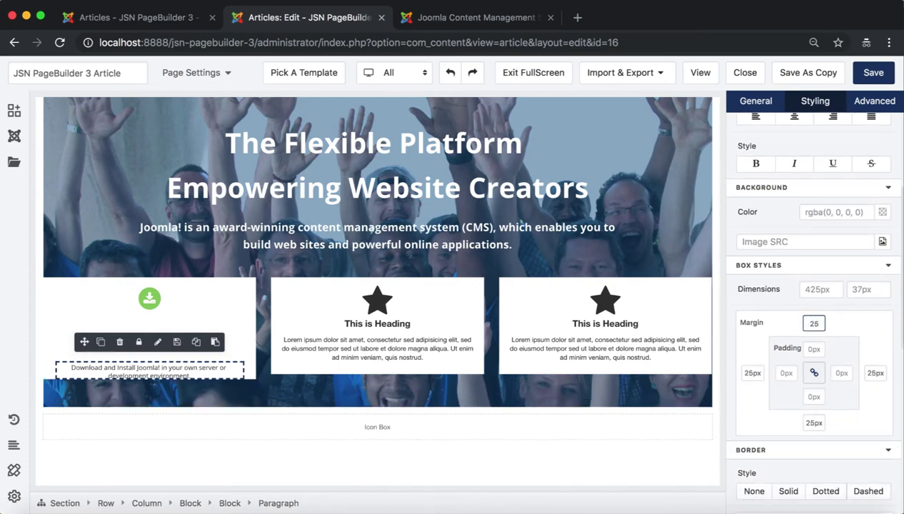
Add a button to the first box labelled 'Download Joomla! —>'.
click(13, 110)
click(80, 125)
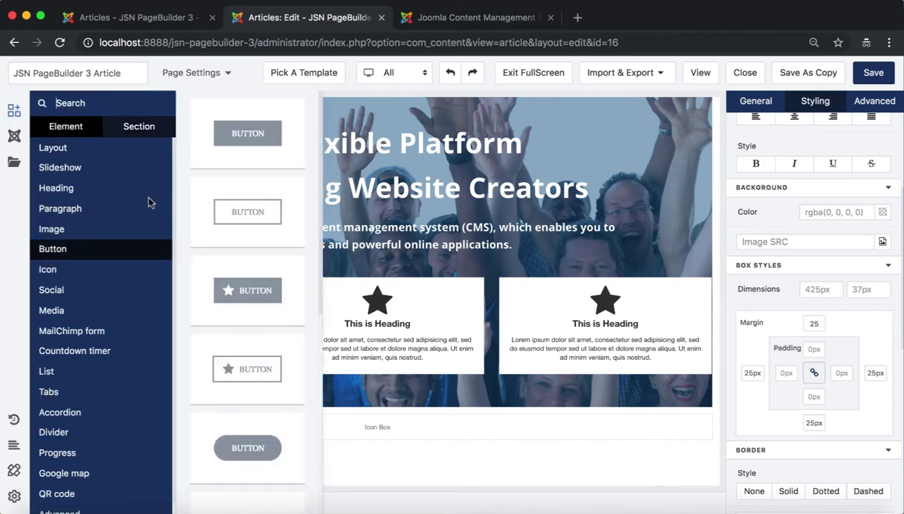
drag(241, 212, 168, 376)
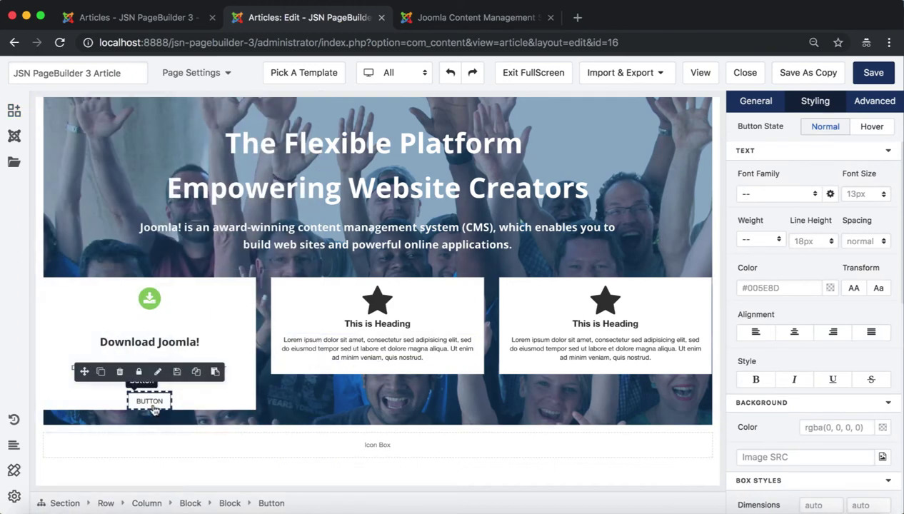
click(761, 106)
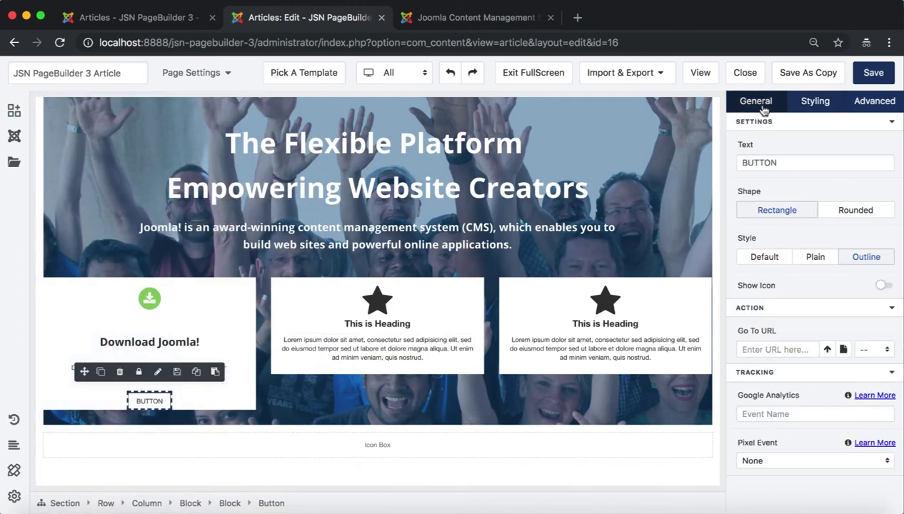
double_click(784, 163)
text(Download Joomla! —>)
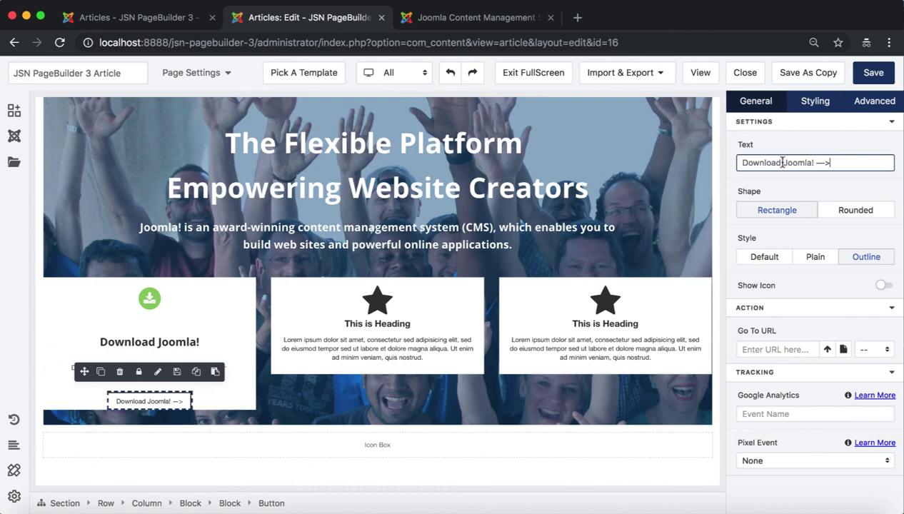
Set the button text to bold, centred, 18px Open Sans.
click(810, 104)
click(798, 195)
click(766, 263)
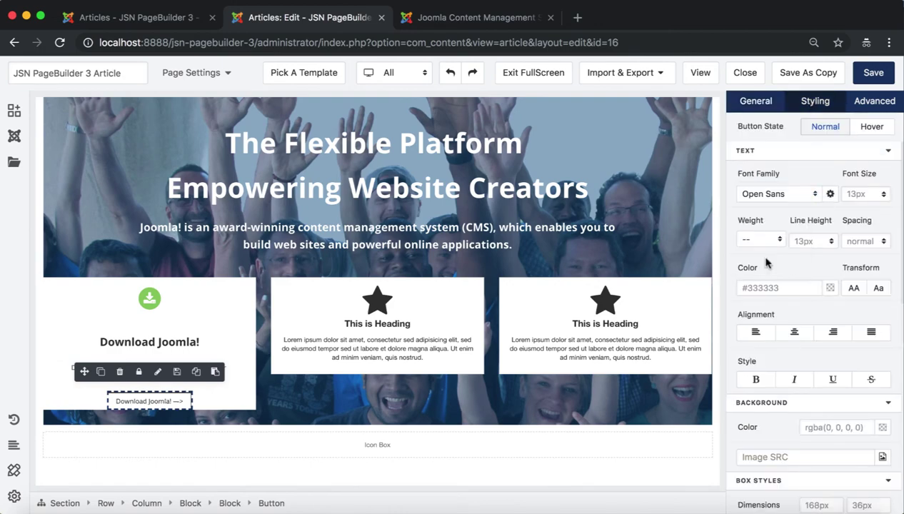
click(860, 194)
text(18)
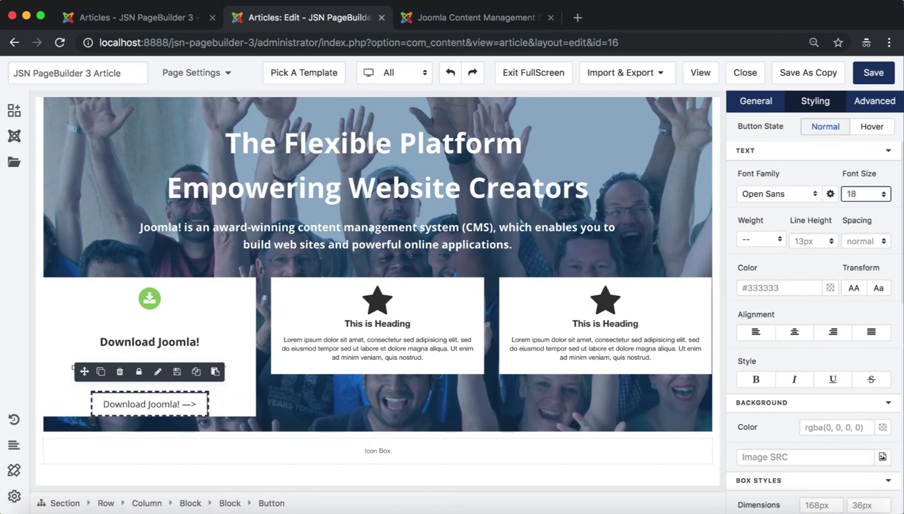
click(795, 333)
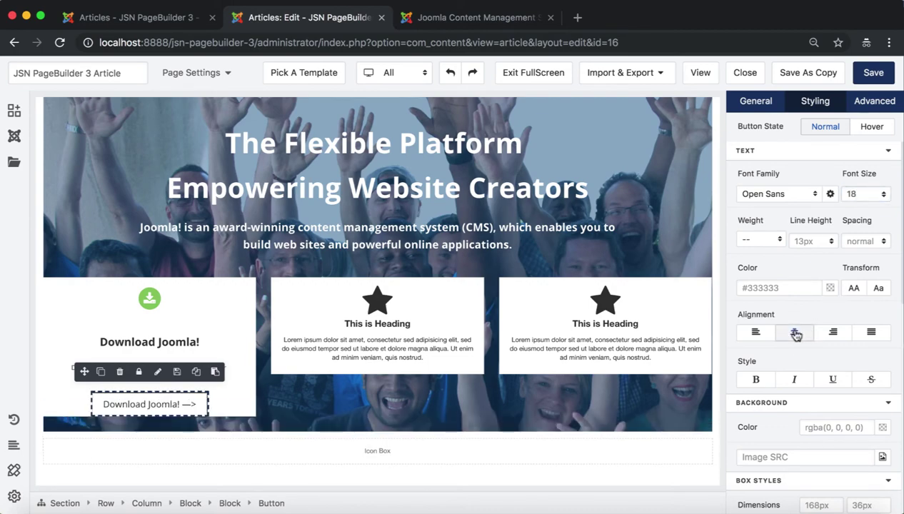
click(757, 382)
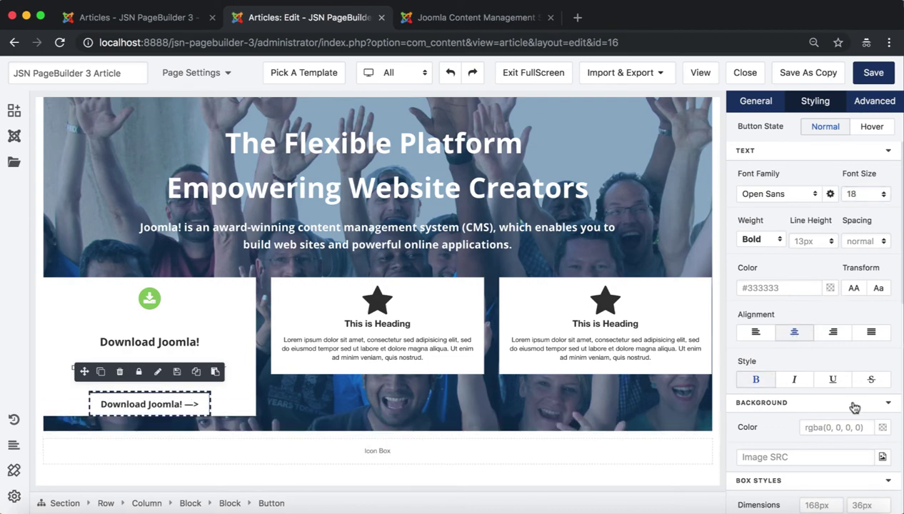
Colour the button with white text on a green #89c764 background.
click(846, 427)
text(#89c764)
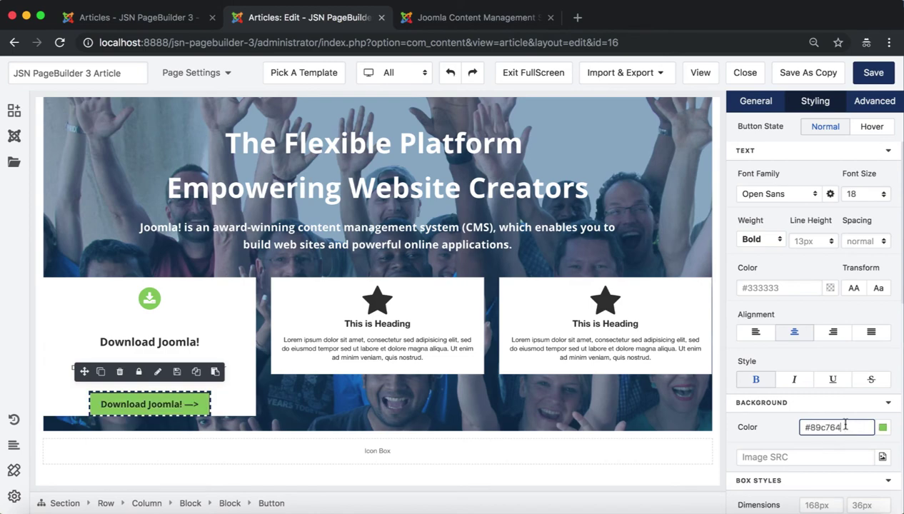
click(829, 288)
drag(782, 104, 751, 82)
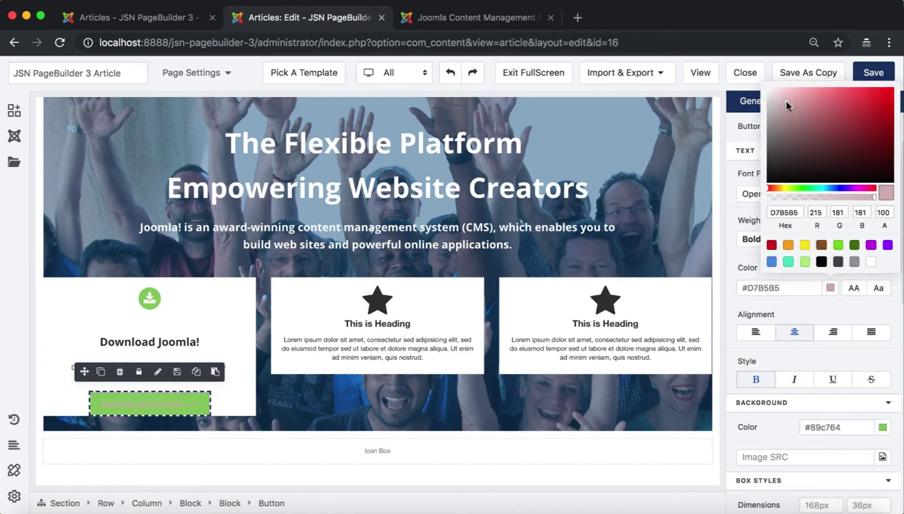
click(773, 426)
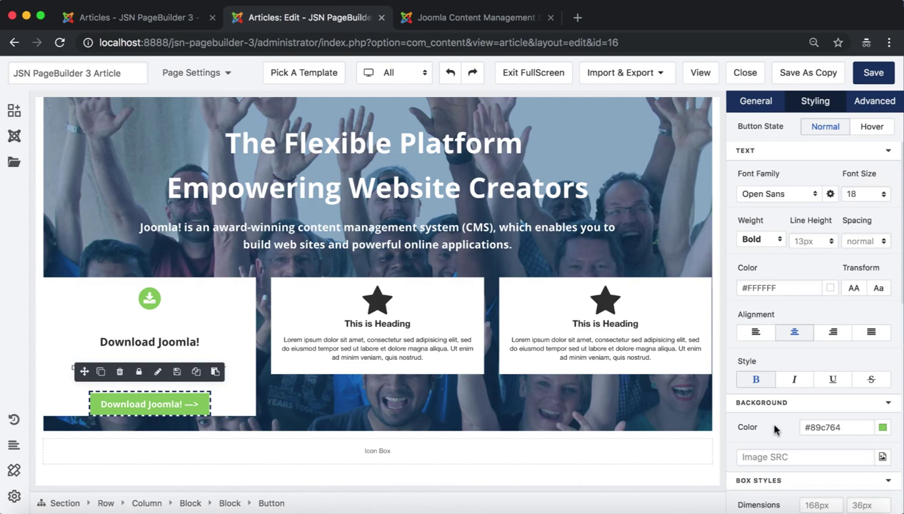
Size the Download Joomla! button to 100% width and 58px height.
scroll(774, 426, down, 3)
click(811, 383)
text(100%)
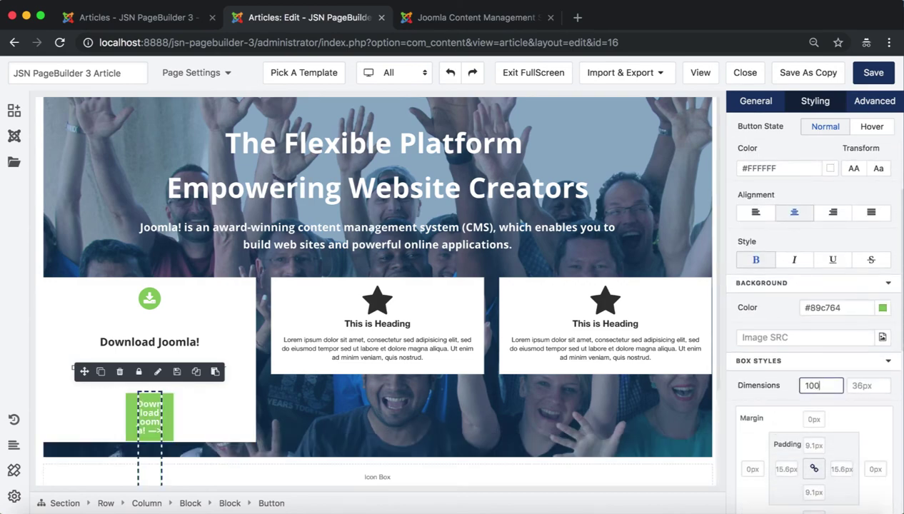
click(861, 385)
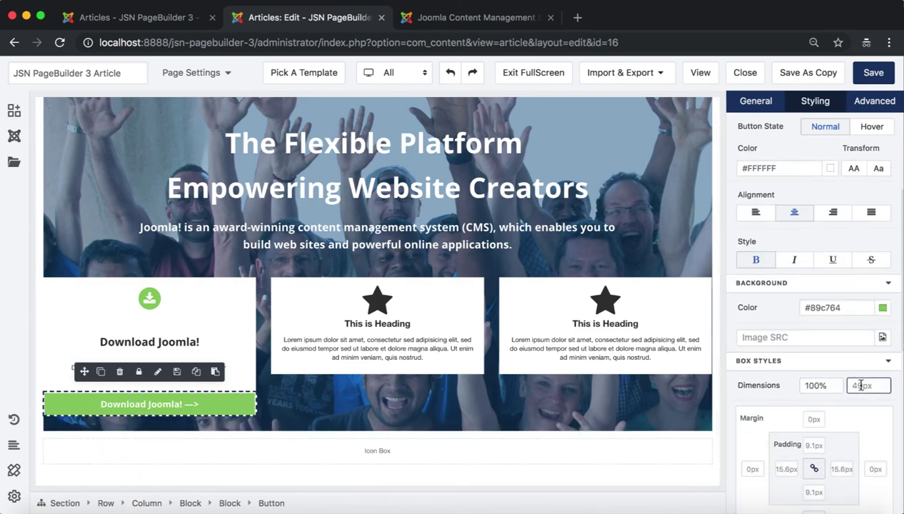
text(58)
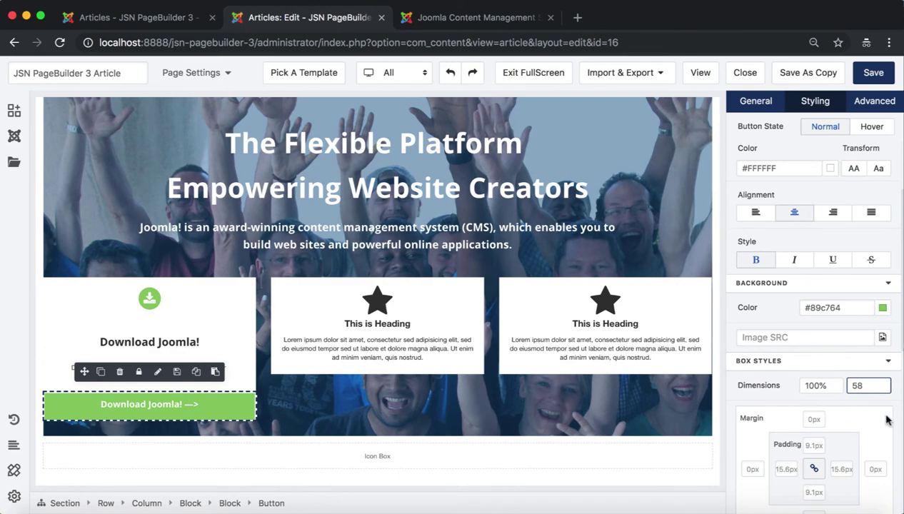
Switch the button to flex display with align content, justify content and align items centred.
scroll(885, 420, down, 2)
scroll(888, 414, down, 3)
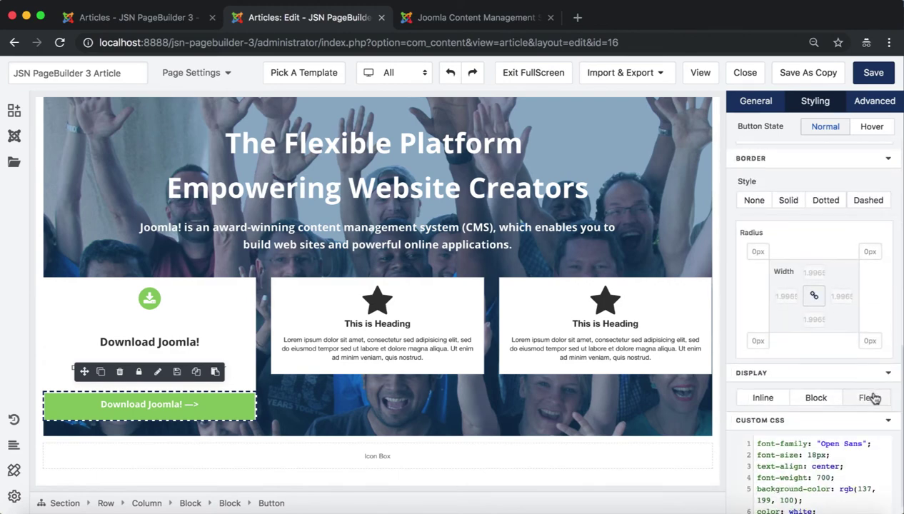
click(869, 397)
scroll(840, 454, down, 2)
click(847, 423)
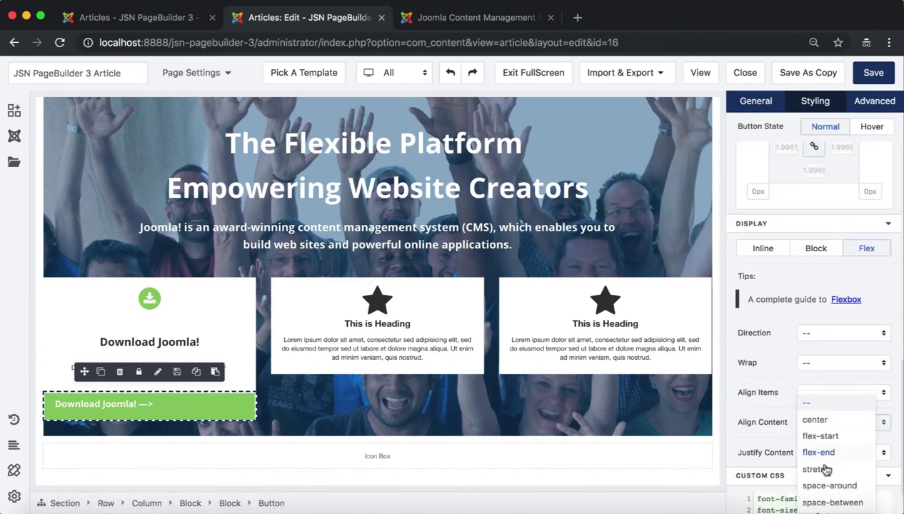
click(818, 418)
click(826, 459)
click(815, 417)
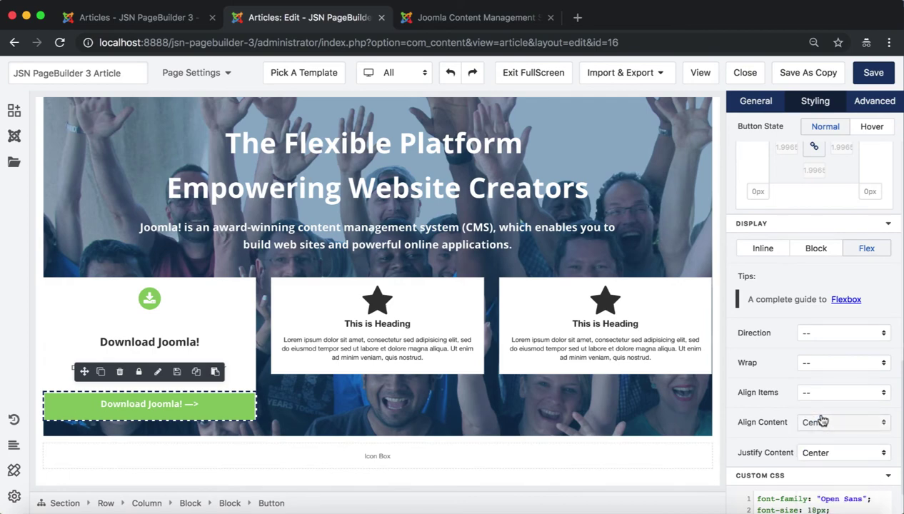
click(819, 391)
click(816, 409)
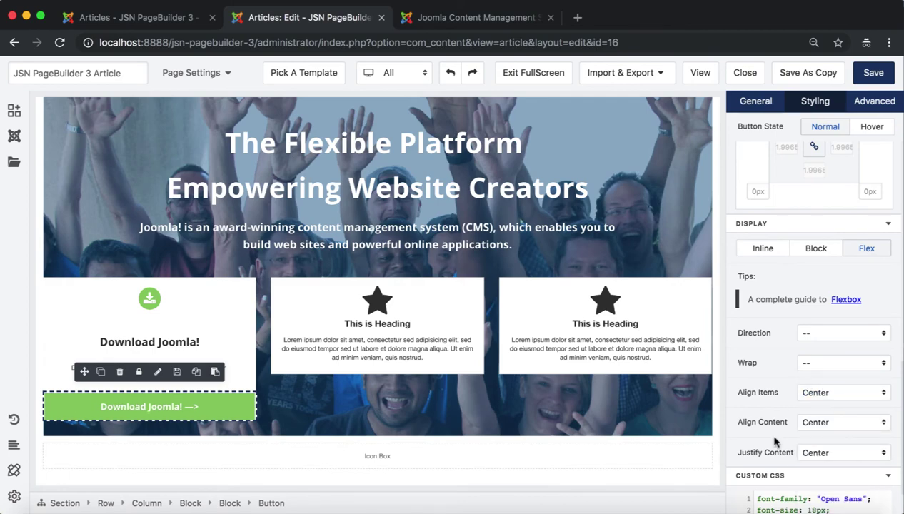
Set the button's border style to None.
scroll(815, 444, down, 1)
scroll(813, 441, up, 5)
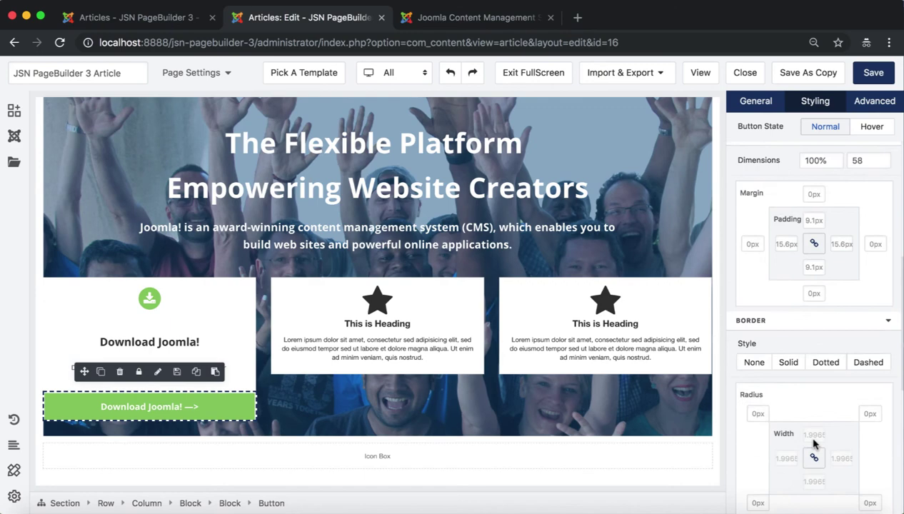
click(753, 365)
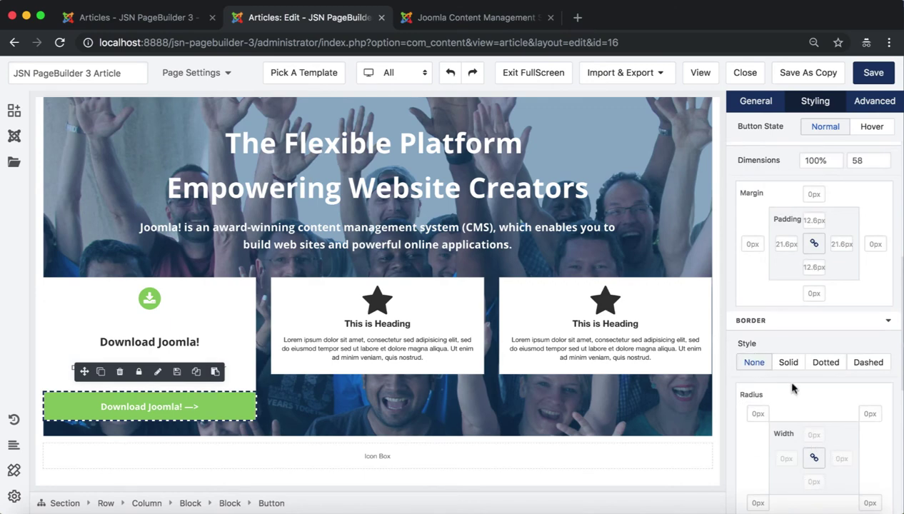
click(457, 307)
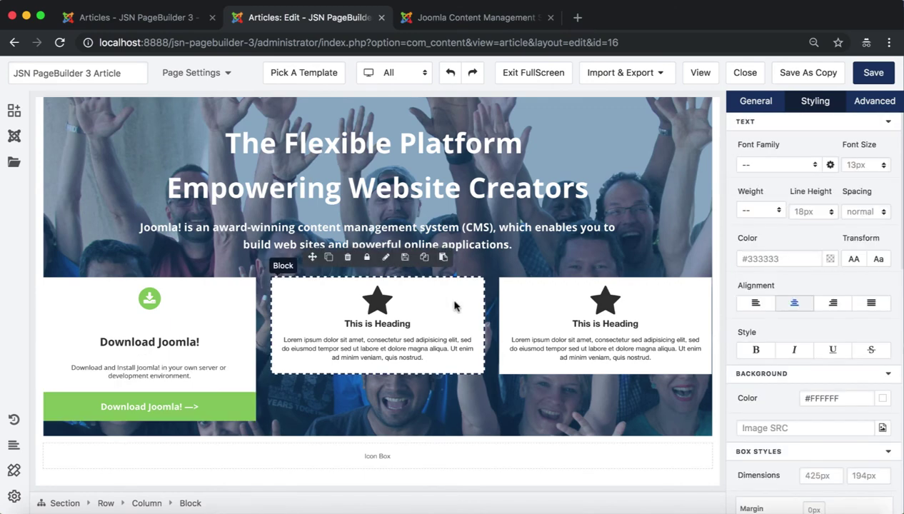
Replace the middle box's star icon with a rocket icon.
click(370, 294)
click(756, 101)
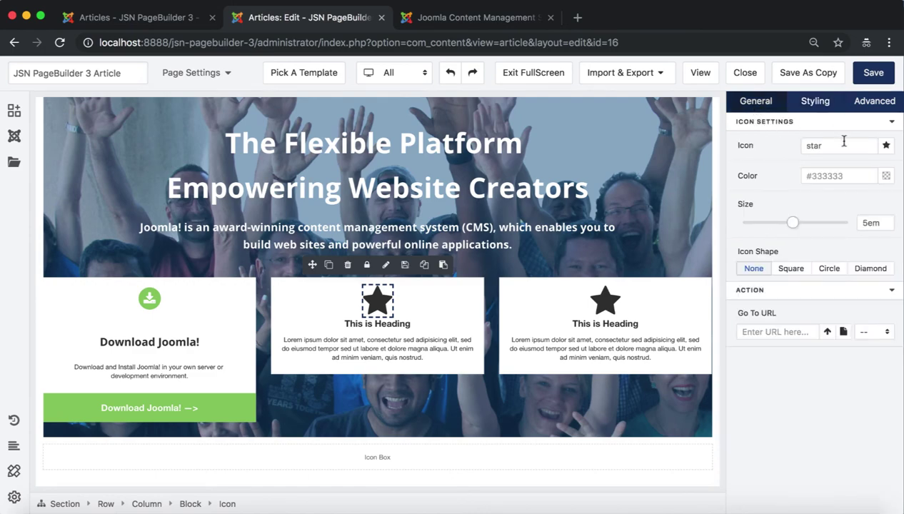
click(886, 145)
click(844, 173)
text(rock)
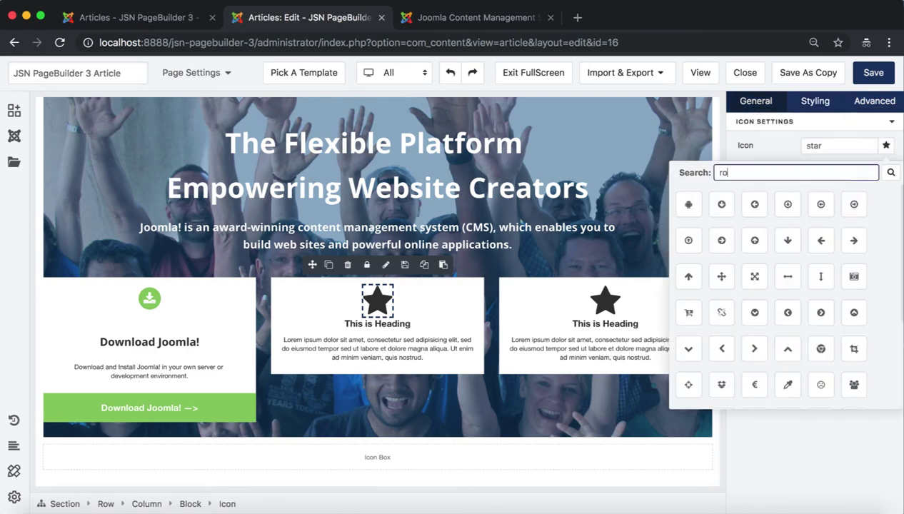
click(721, 206)
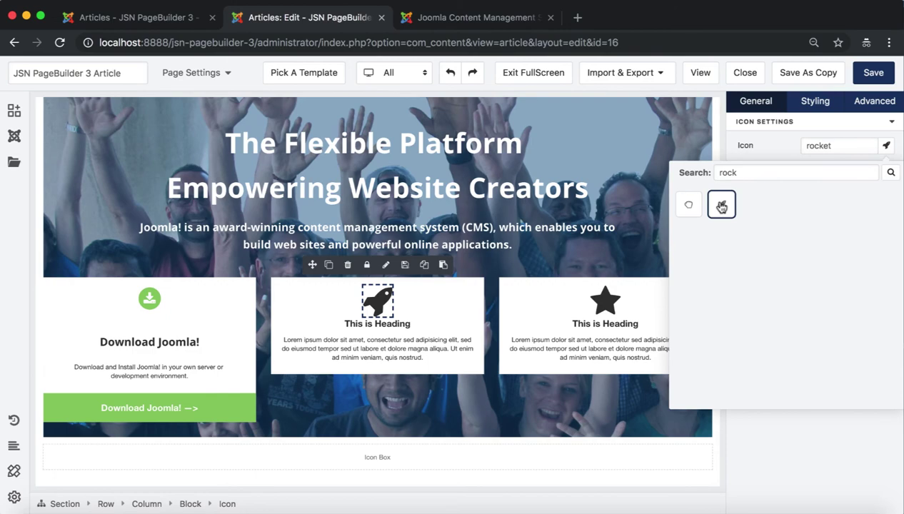
Retitle the middle box 'Use Joomla!' and replace its paragraph with the launch.joomla.org sentence.
click(384, 324)
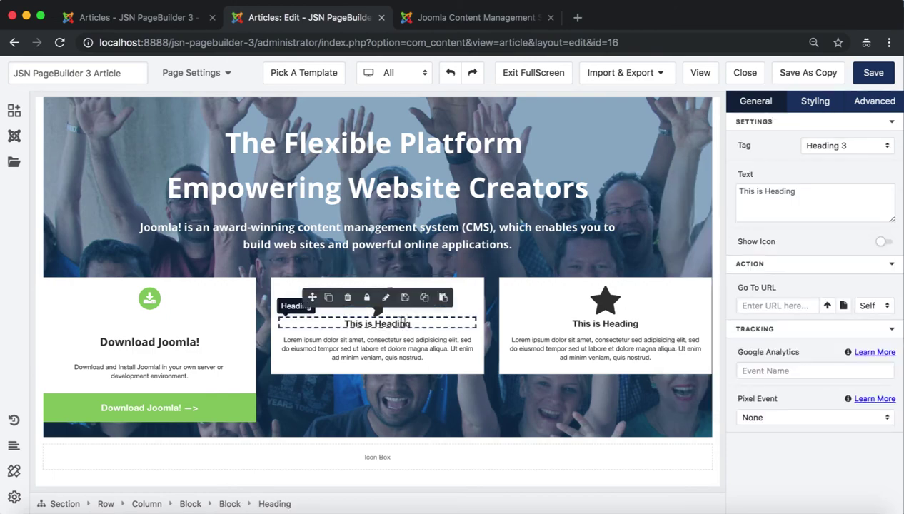
triple_click(810, 193)
text(Use Joomla!)
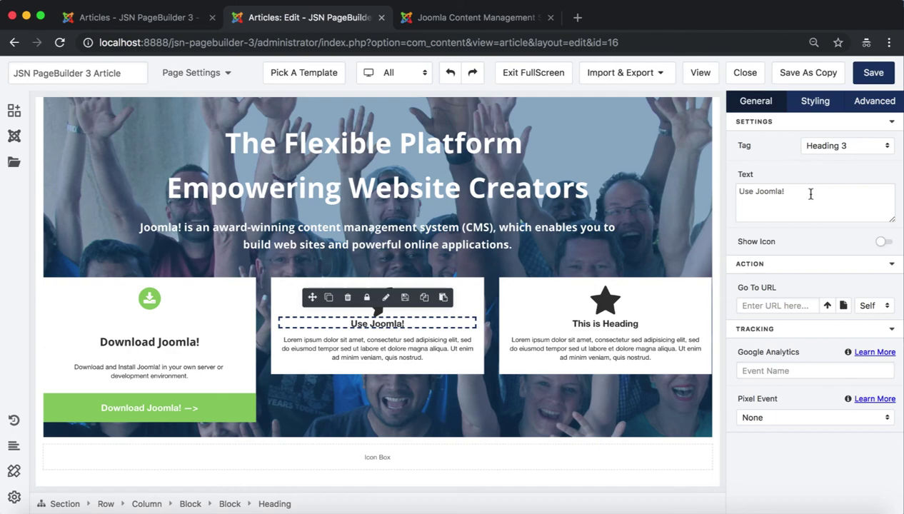
click(402, 354)
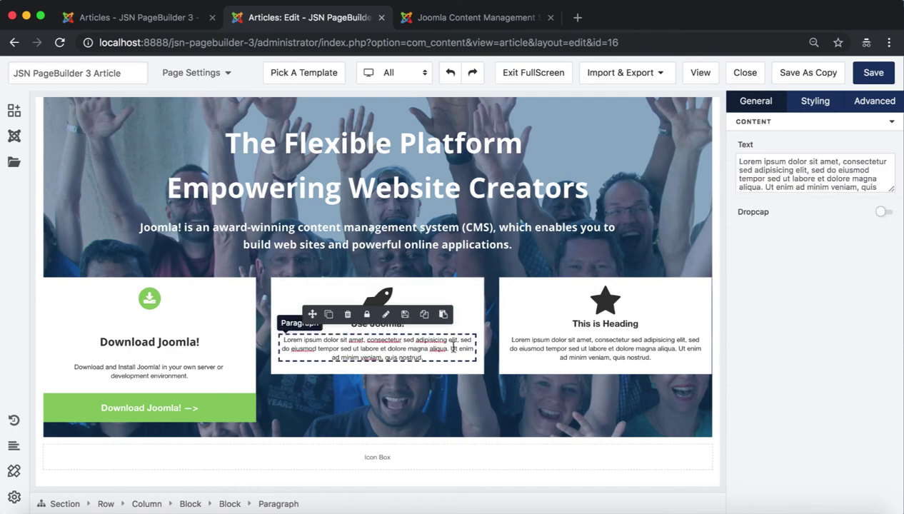
triple_click(791, 170)
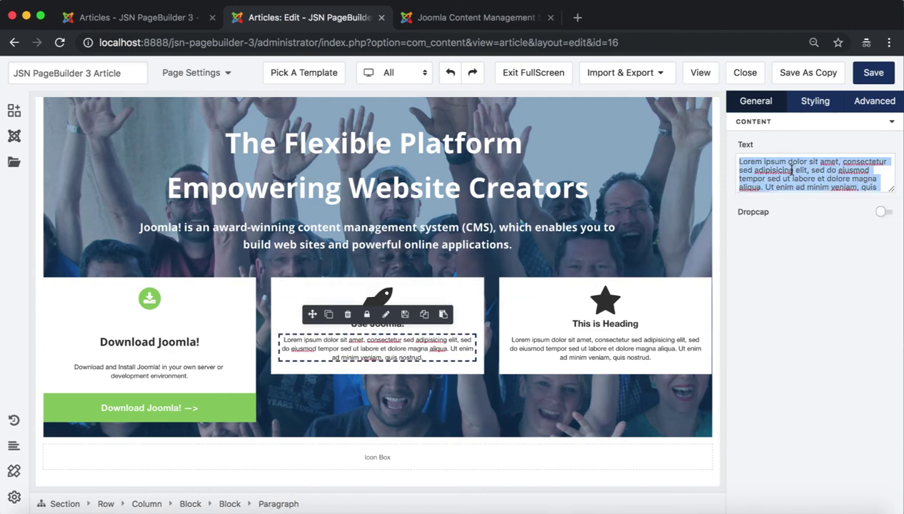
text(Spin up a free and fully functional Joomla website on launch.joomla.org.)
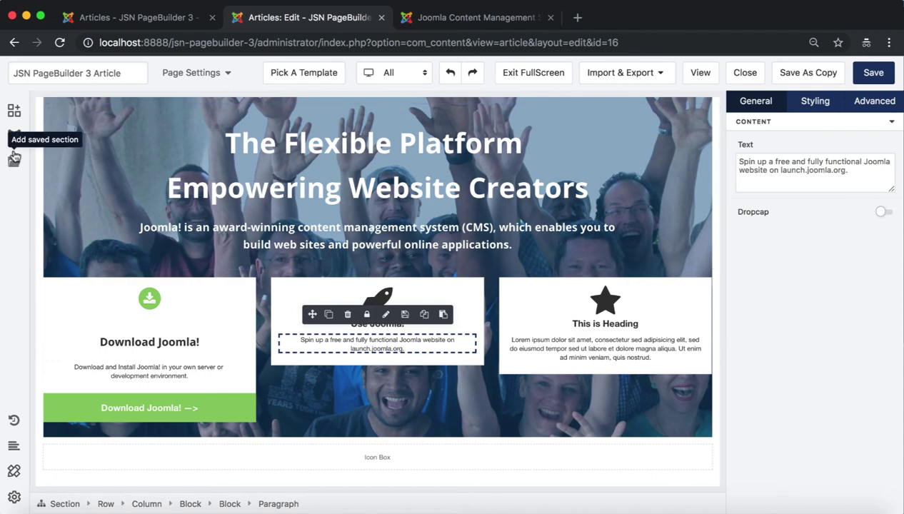
Add a button to the middle box labelled 'Launch Joomla! —>'.
click(13, 136)
mouse_move(227, 211)
mouse_down()
mouse_move(373, 319)
mouse_move(390, 357)
mouse_up()
click(379, 367)
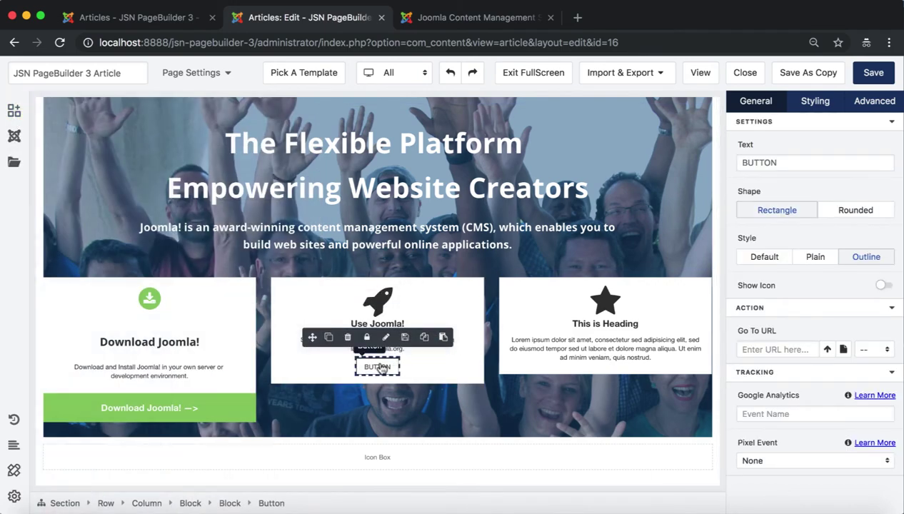
double_click(815, 161)
text(Launch Joomla! —>)
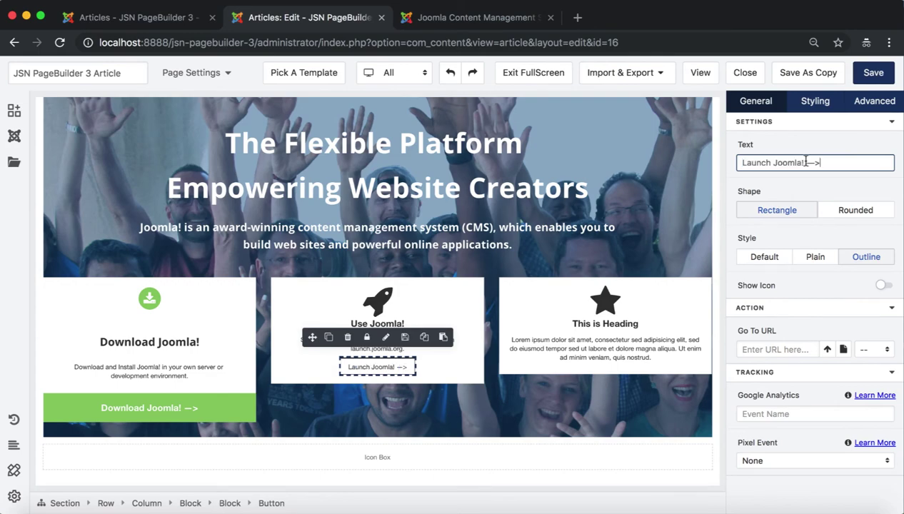
Replace the third box's star icon with the desktop icon.
click(609, 308)
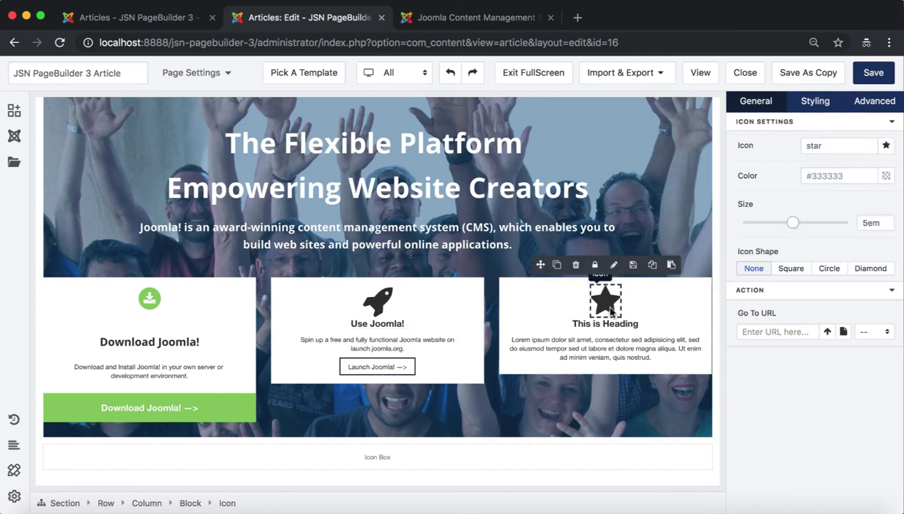
click(886, 145)
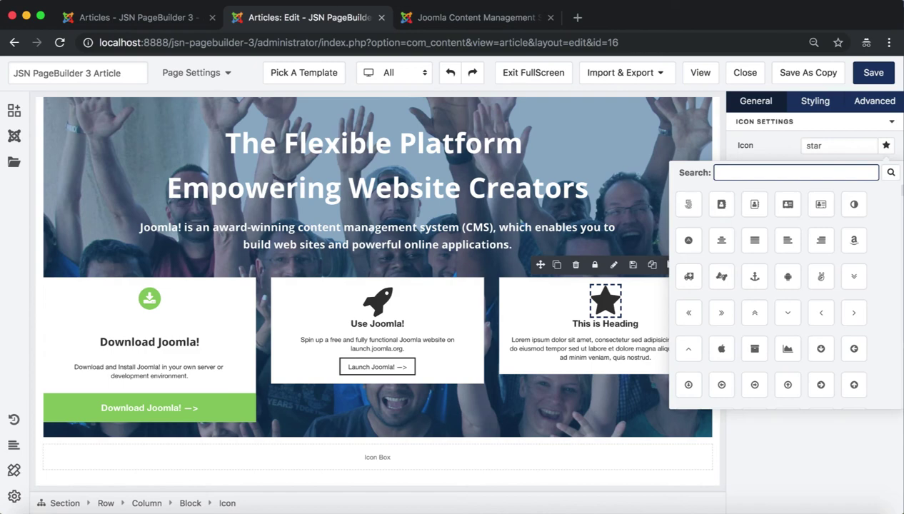
text(des)
click(732, 207)
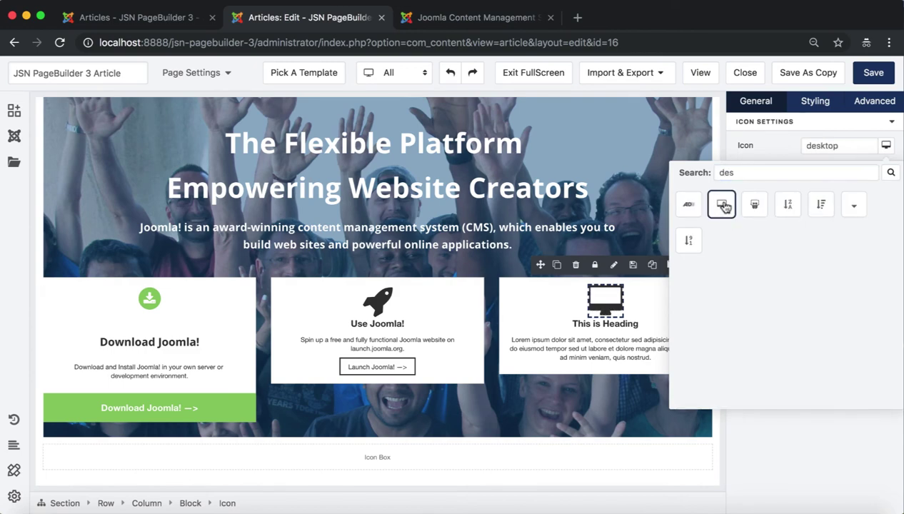
Retitle the third box 'Learn Joomla!' and replace its paragraph with the video-training description.
click(602, 325)
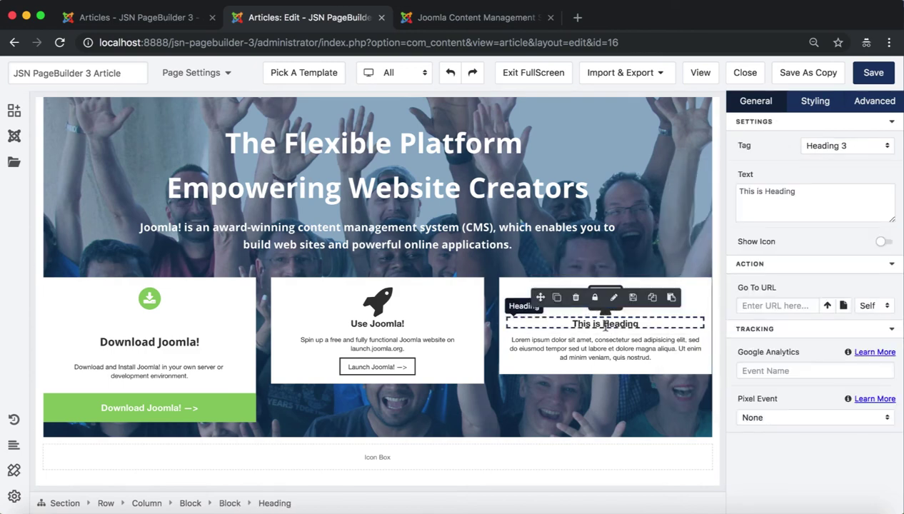
triple_click(798, 189)
text(Learn Joomla!)
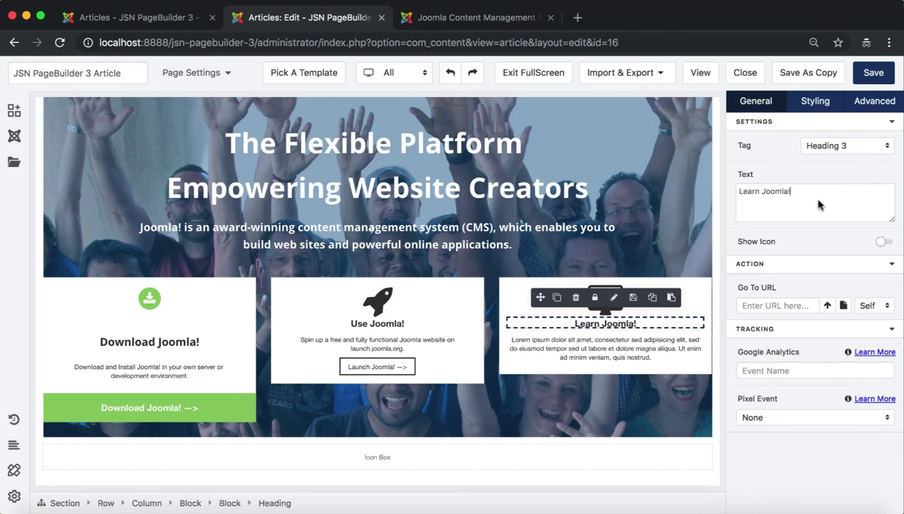
click(612, 350)
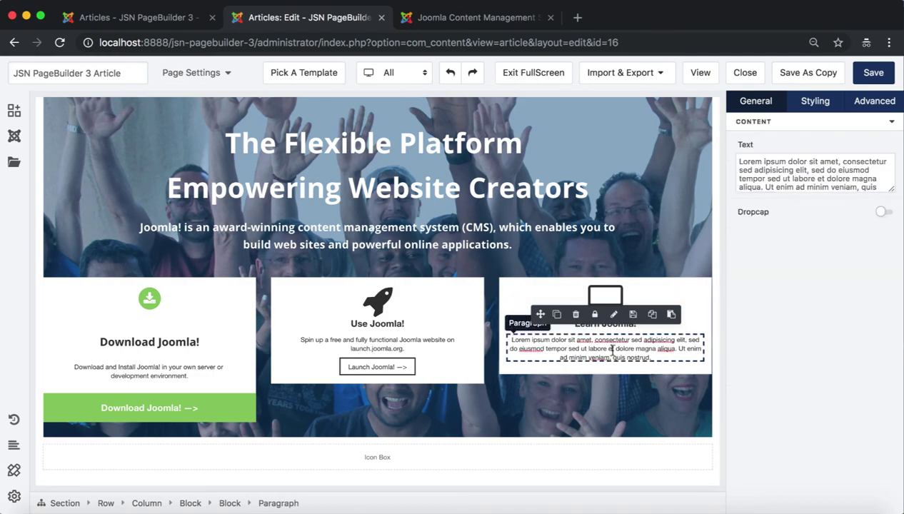
triple_click(820, 182)
text(Learn how to manage a Joomla website with free video training classes.)
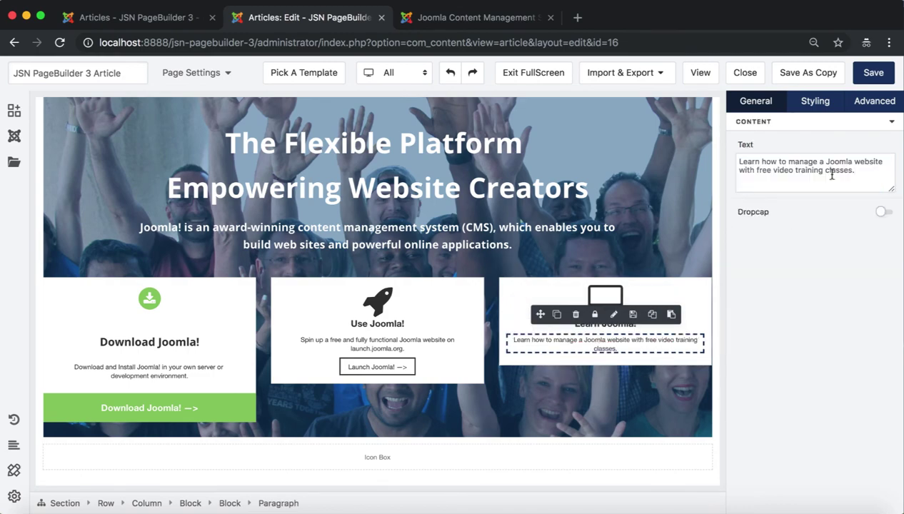
Add an outline button labelled 'Learn Joomla! —>' to the third box.
click(15, 110)
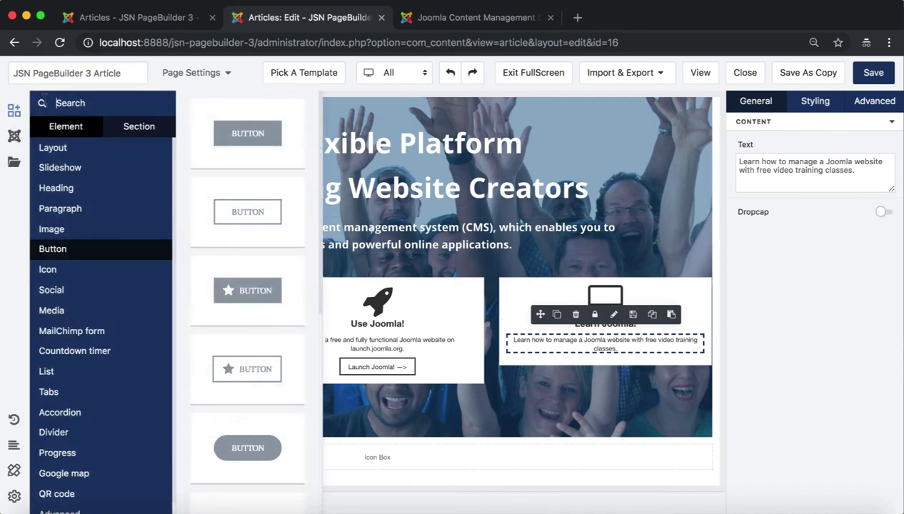
drag(257, 217, 610, 373)
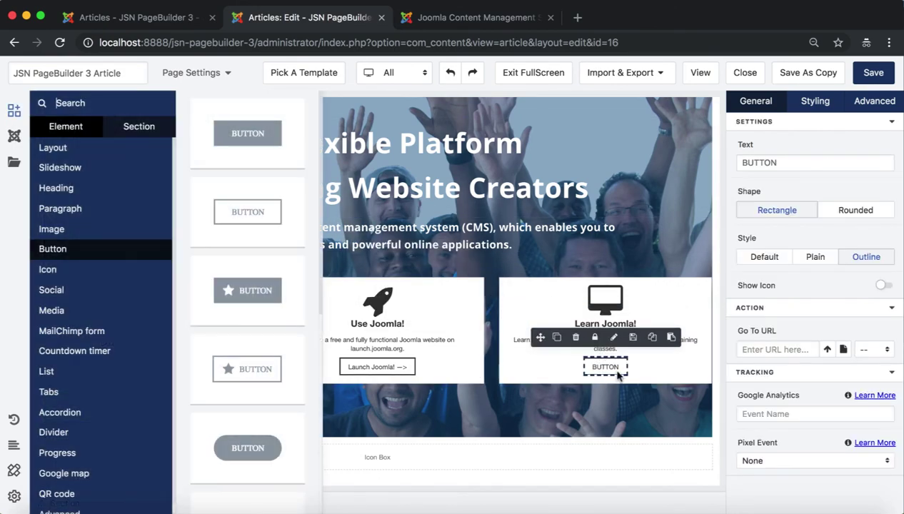
triple_click(792, 163)
text(Learn Joomla! -->)
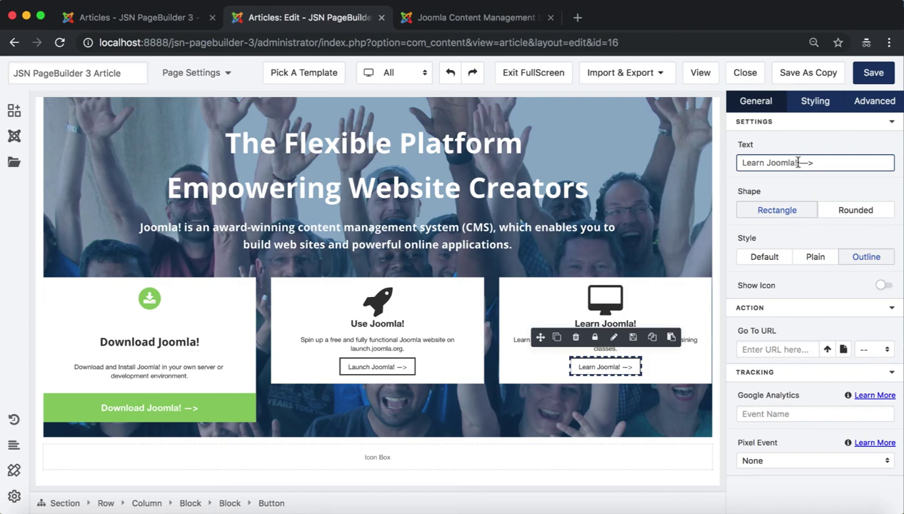
click(653, 300)
Copy the Download Joomla! box's style and paste it onto the Use Joomla! and Learn Joomla! boxes.
click(177, 259)
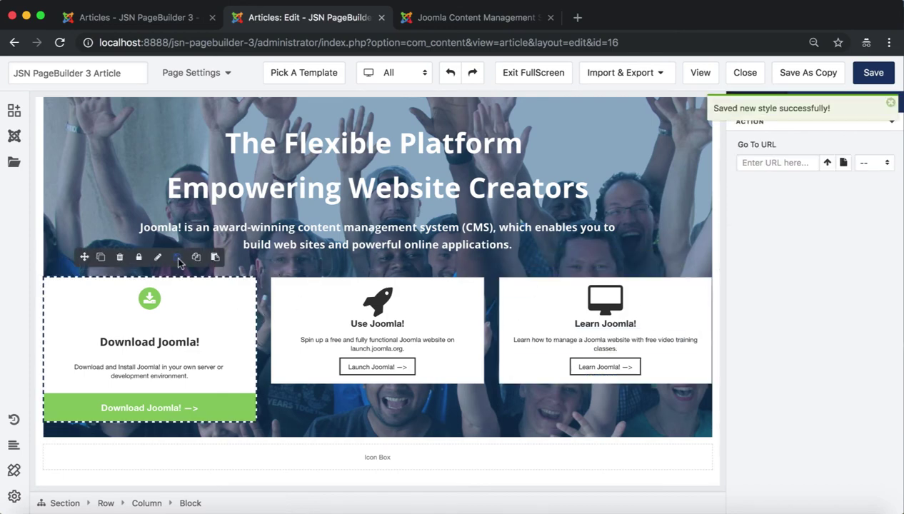
click(197, 259)
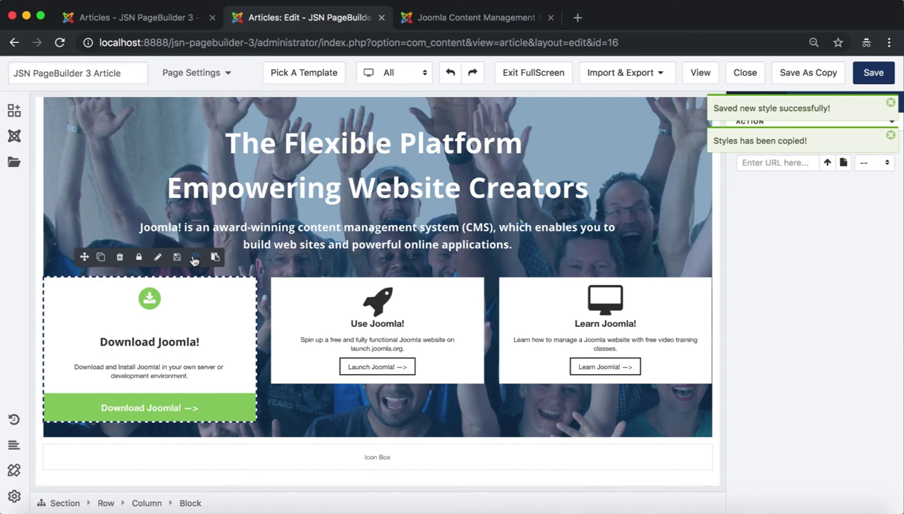
click(313, 294)
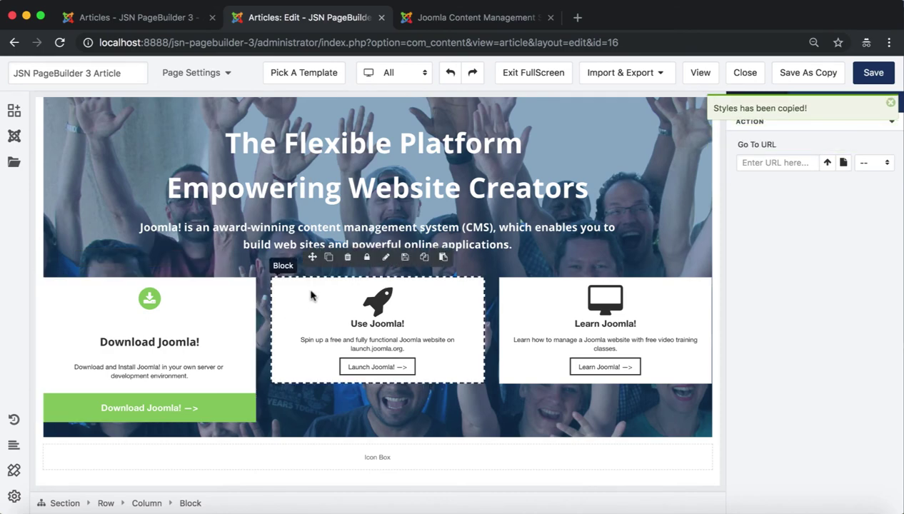
click(446, 258)
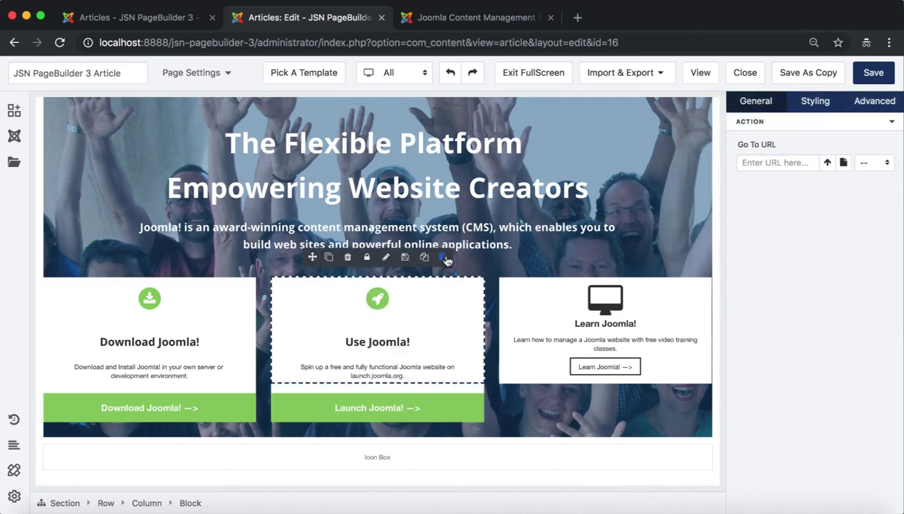
click(563, 293)
click(671, 257)
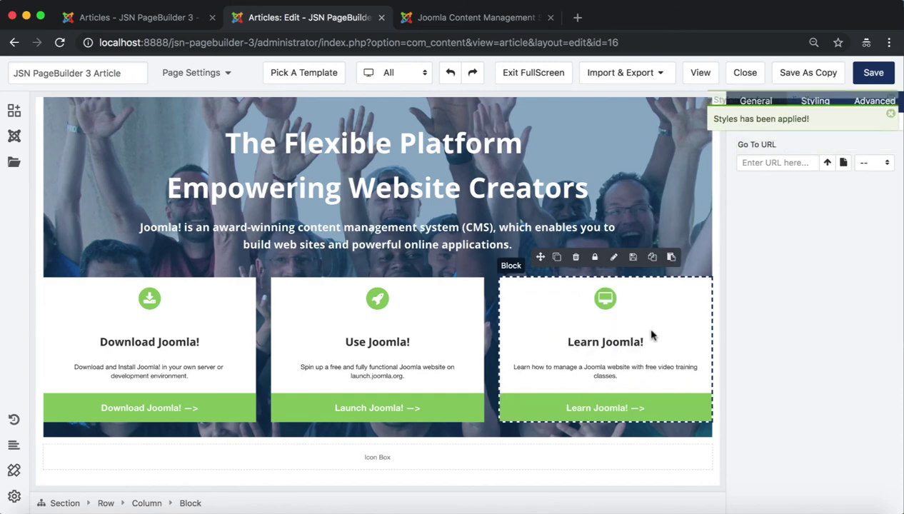
Set the rocket icon's background colour to #5091cd.
click(381, 303)
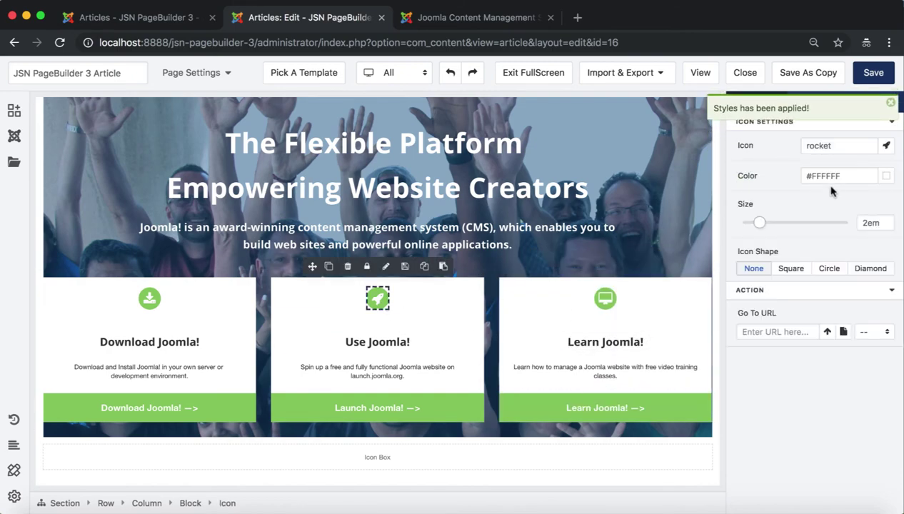
click(814, 111)
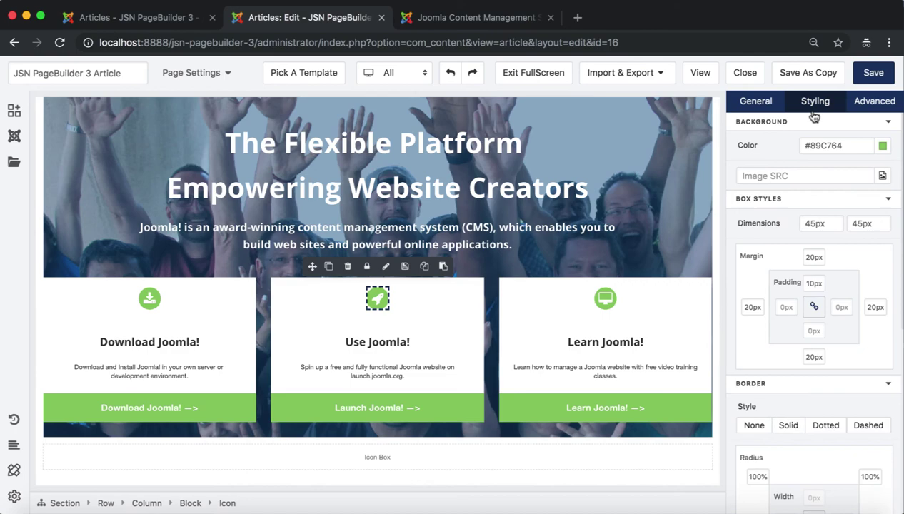
triple_click(856, 145)
key(super+v)
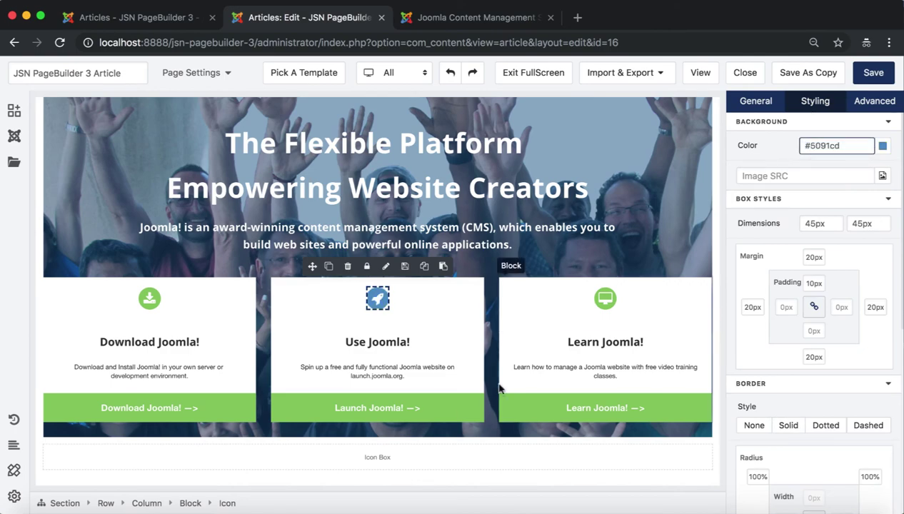
Give the Launch Joomla! button the same blue #5091CD background.
click(442, 415)
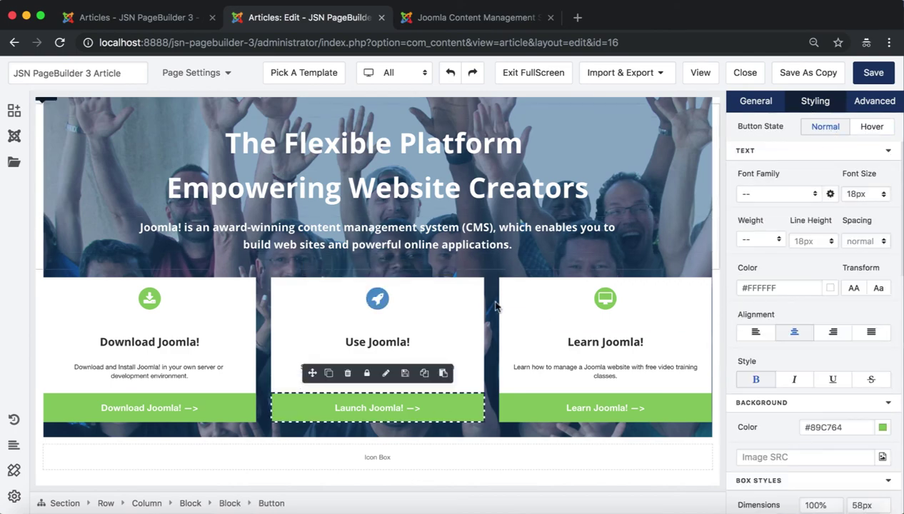
click(378, 299)
triple_click(852, 145)
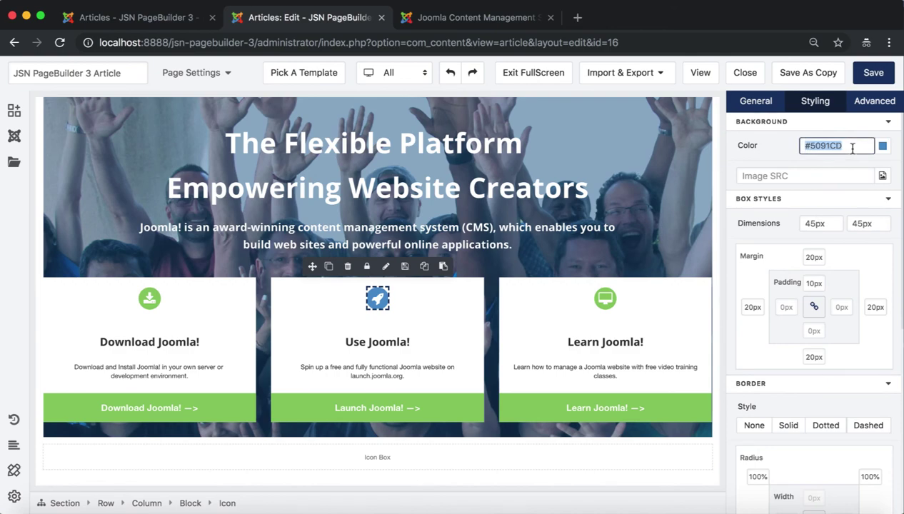
click(457, 402)
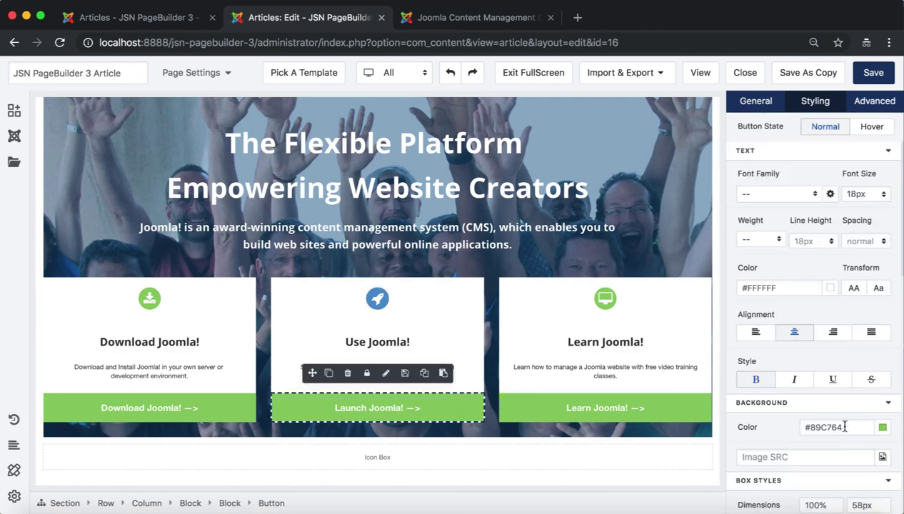
triple_click(848, 427)
key(super+v)
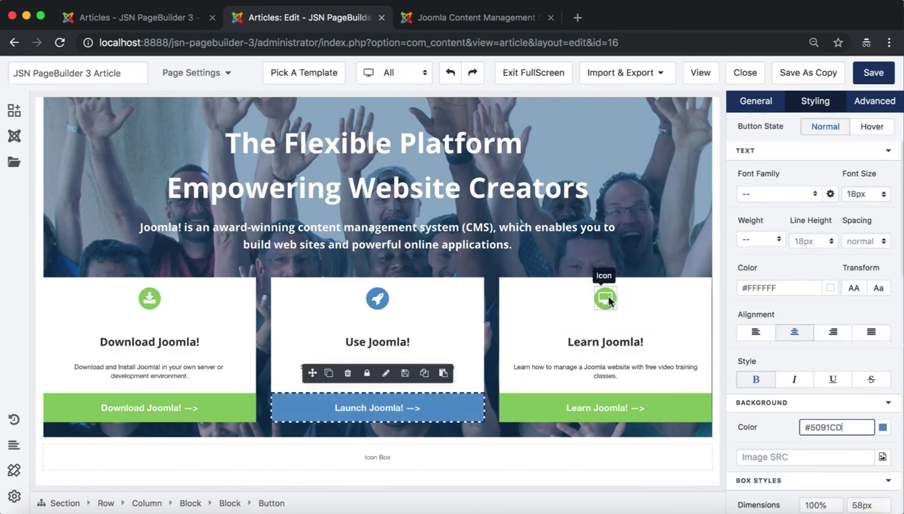
click(608, 302)
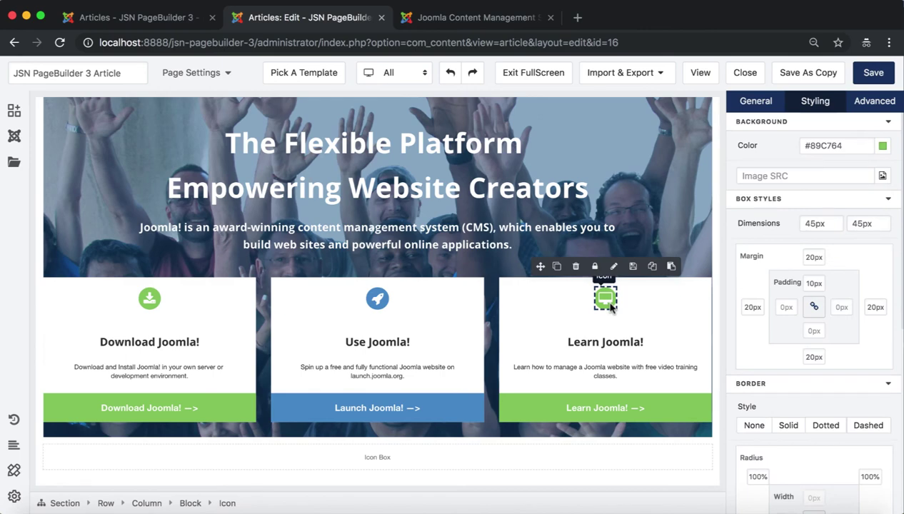
Set the Learn Joomla! monitor icon and button backgrounds to orange-red #f27042.
double_click(845, 148)
key(super+v)
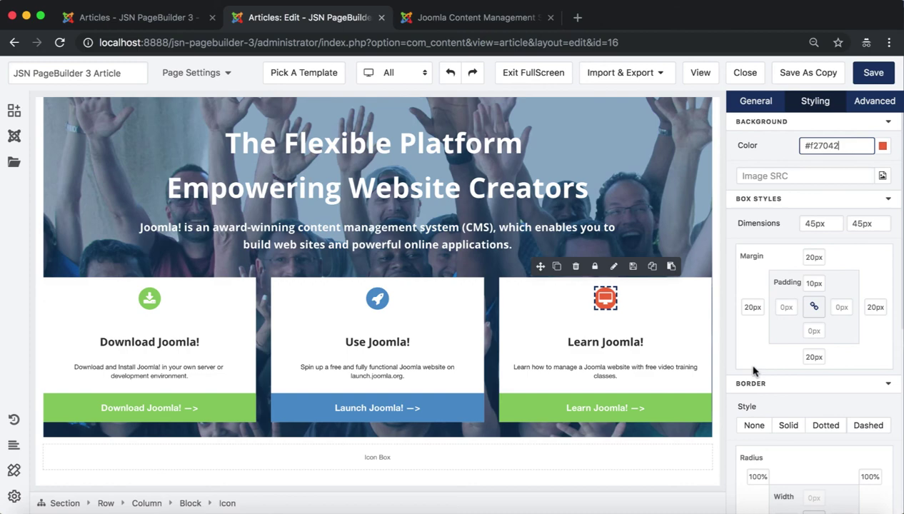
click(690, 402)
triple_click(849, 427)
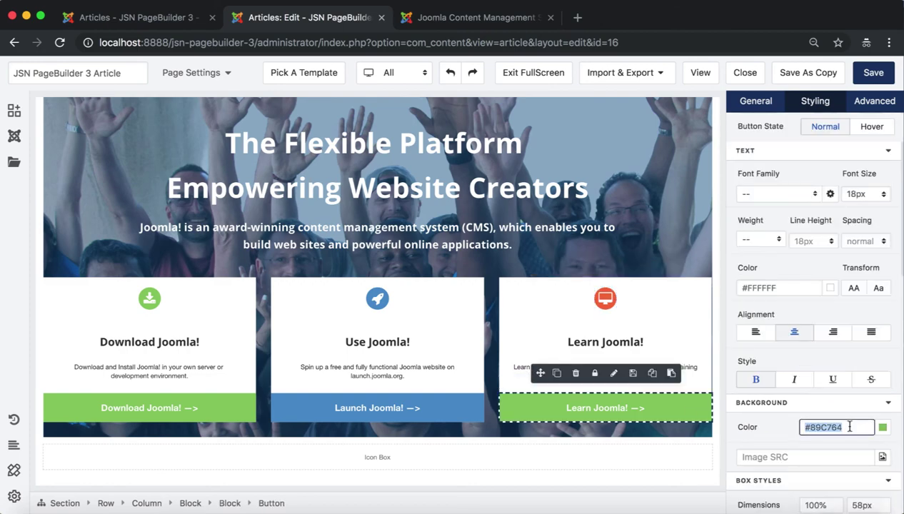
key(super+v)
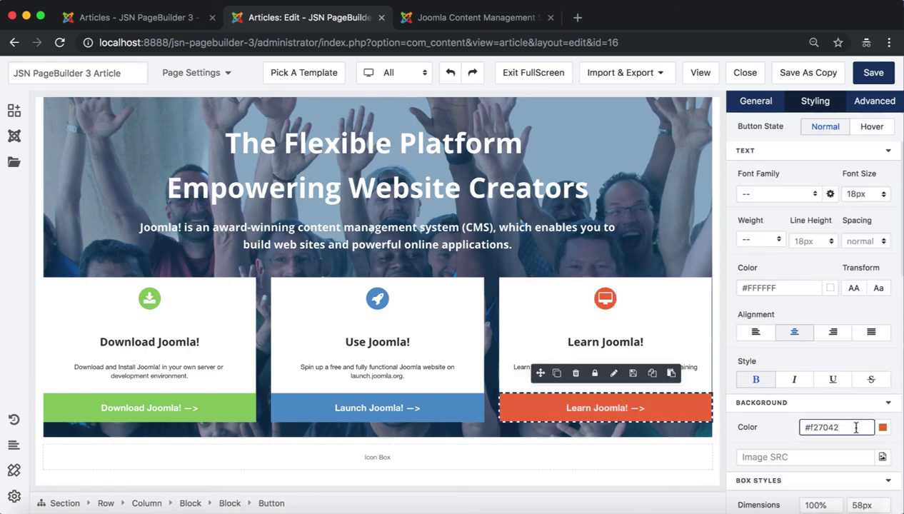
Review the three icon boxes and save the article.
click(207, 300)
click(436, 301)
click(537, 303)
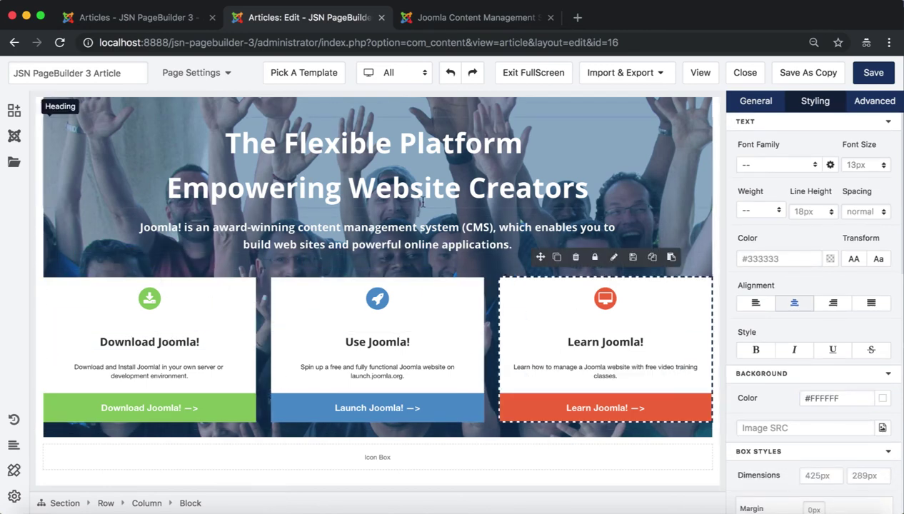
click(877, 82)
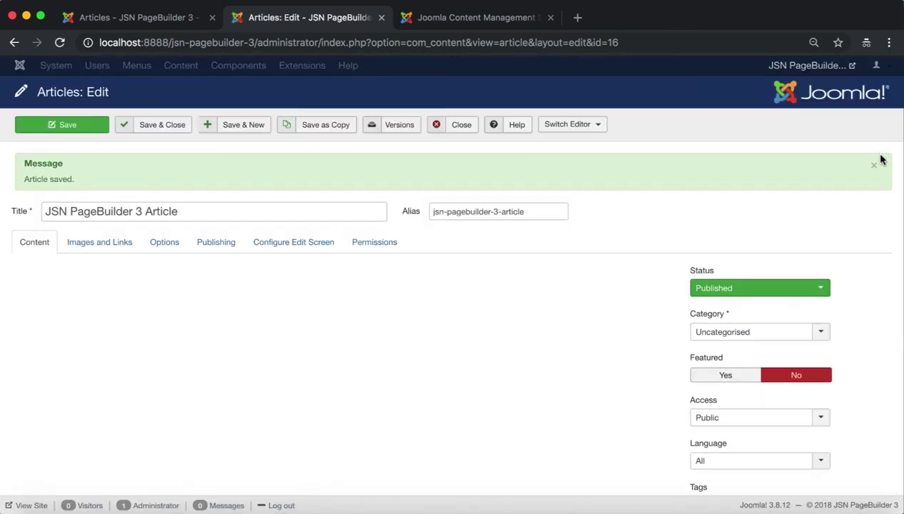
click(874, 164)
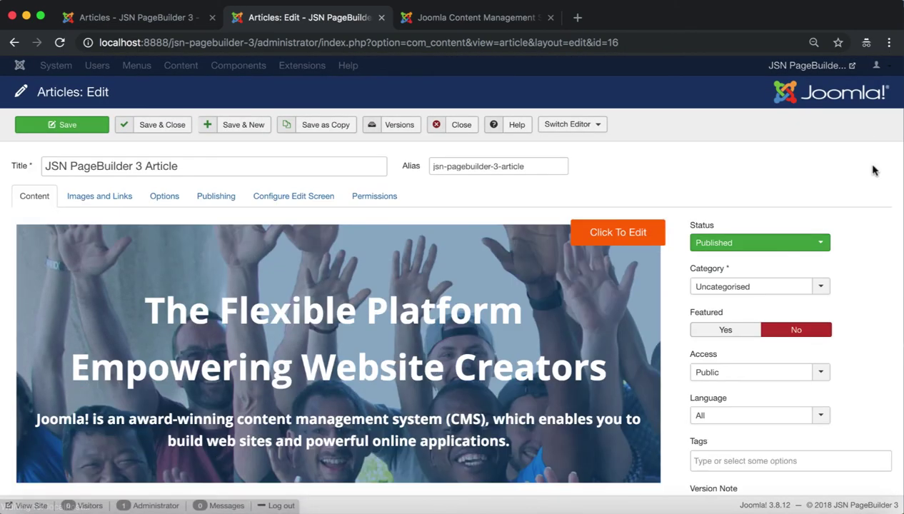
Reopen the article in the page builder and delete the empty Icon Box row.
click(625, 241)
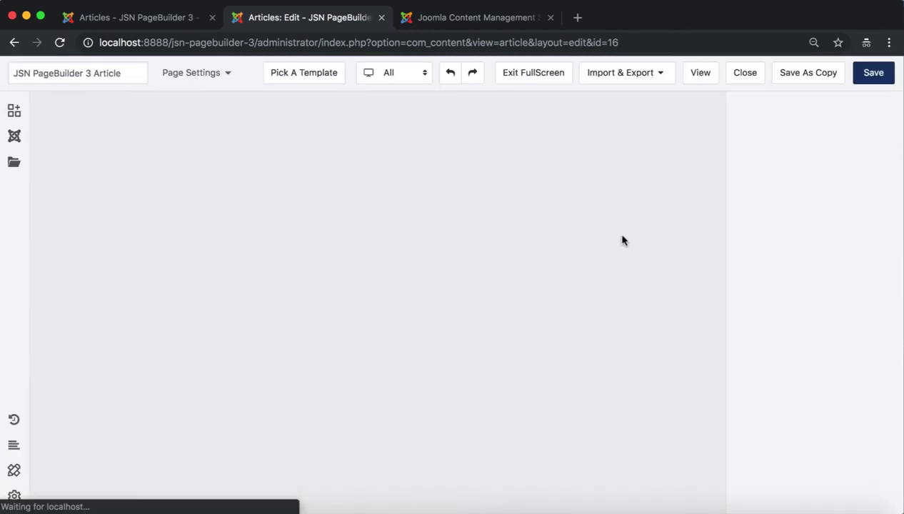
click(498, 465)
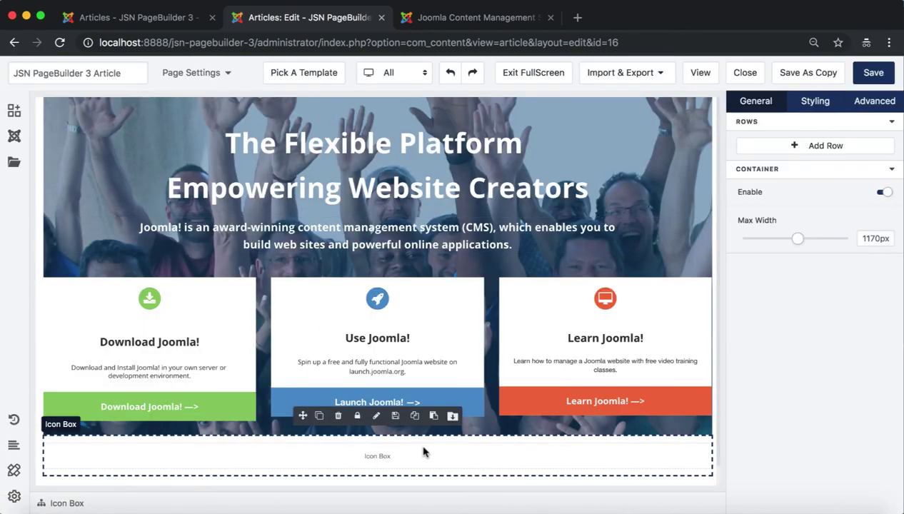
click(336, 417)
click(504, 19)
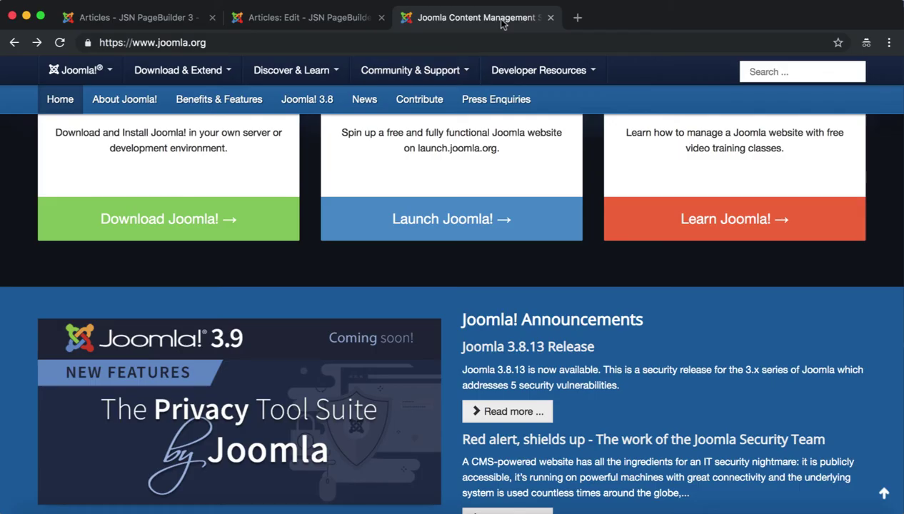
scroll(562, 366, down, 3)
scroll(562, 368, up, 1)
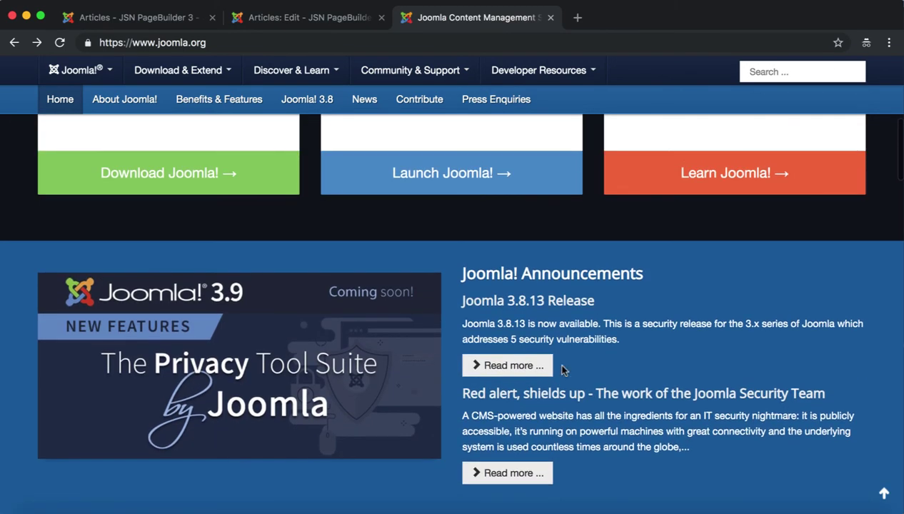
Open the JSN PageBuilder 3 Module from Extensions > Modules and launch its page builder.
click(165, 20)
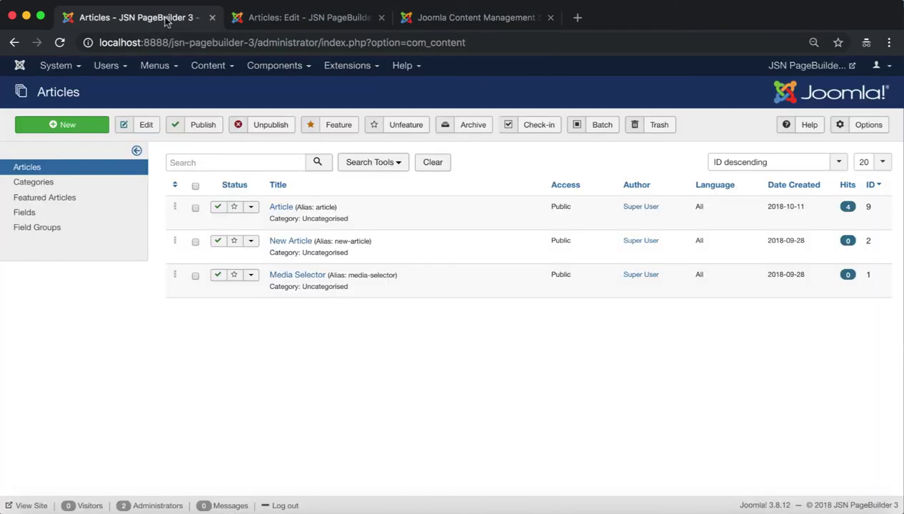
mouse_move(347, 65)
click(371, 115)
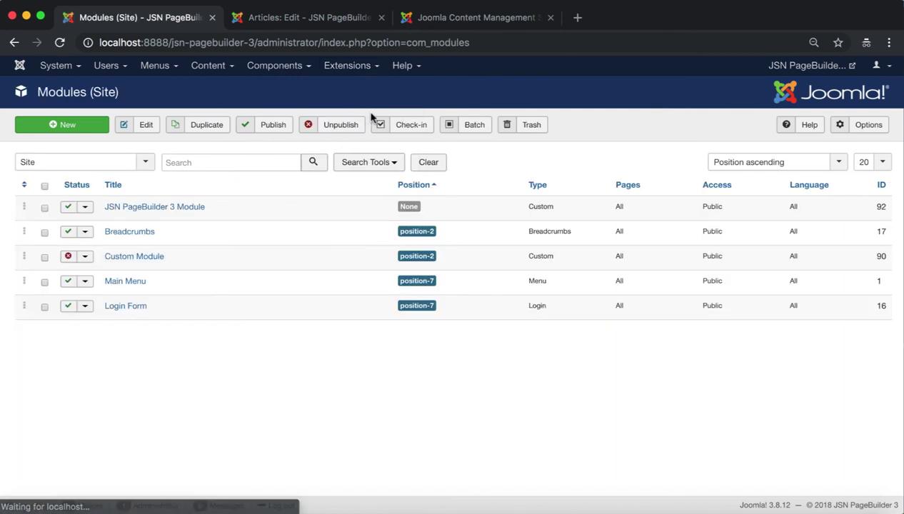
click(175, 213)
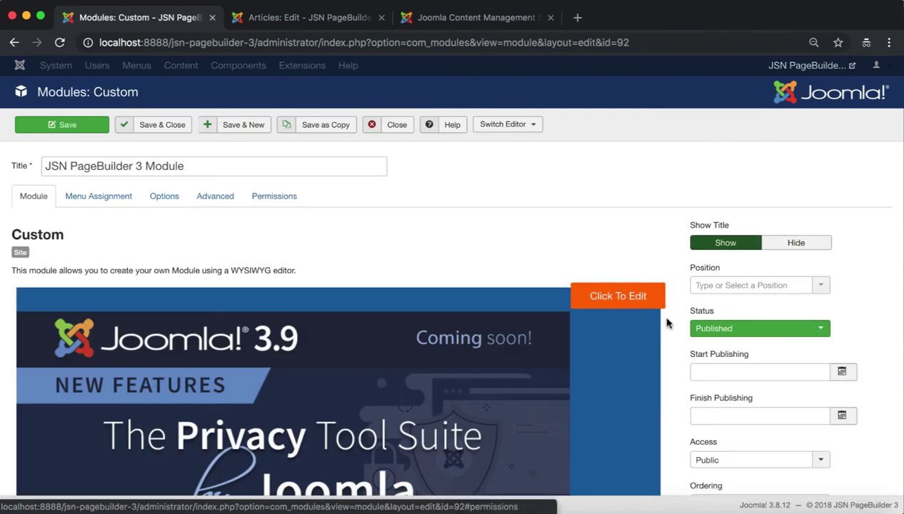
click(620, 297)
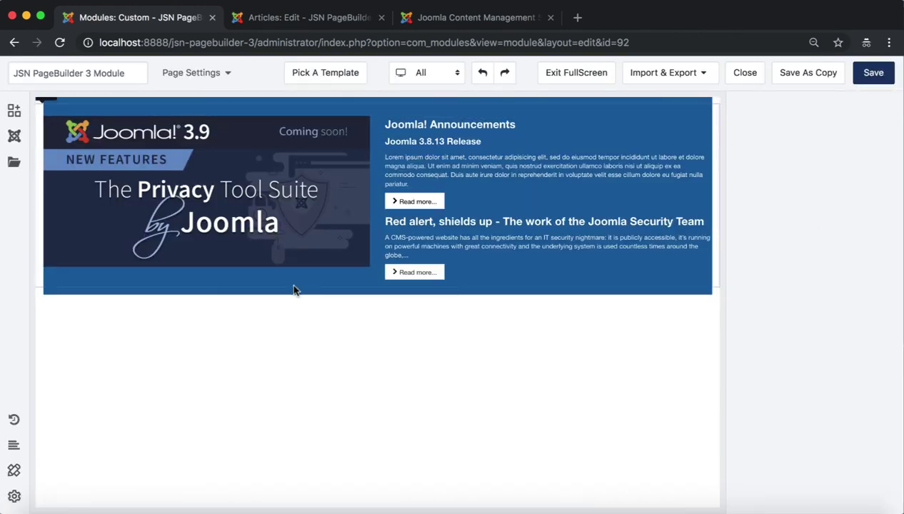
Select the Joomla 3.9 announcement section and store it in the library as 'JSN PageBuilder 3 Section'.
click(319, 290)
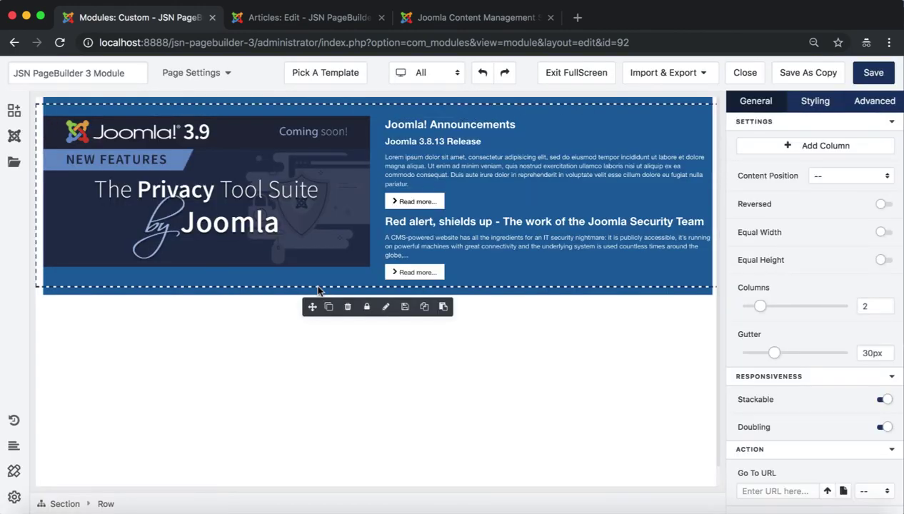
click(65, 504)
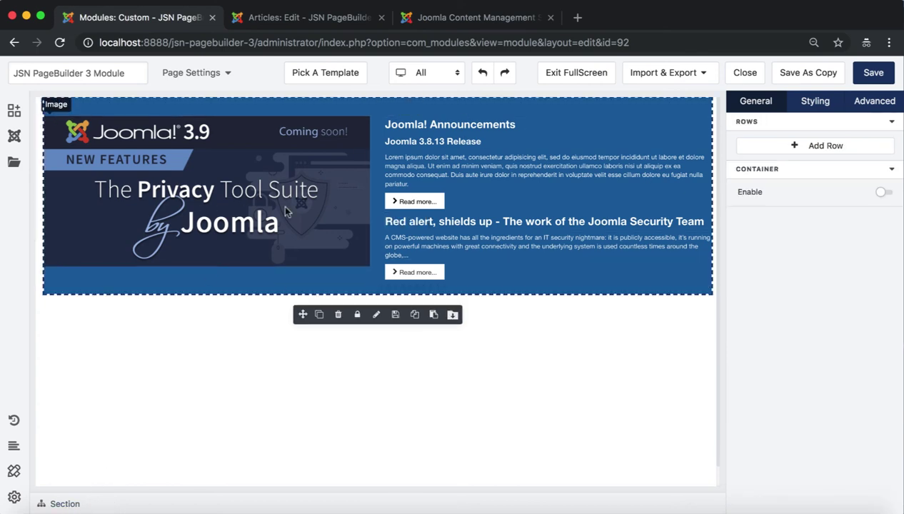
click(453, 315)
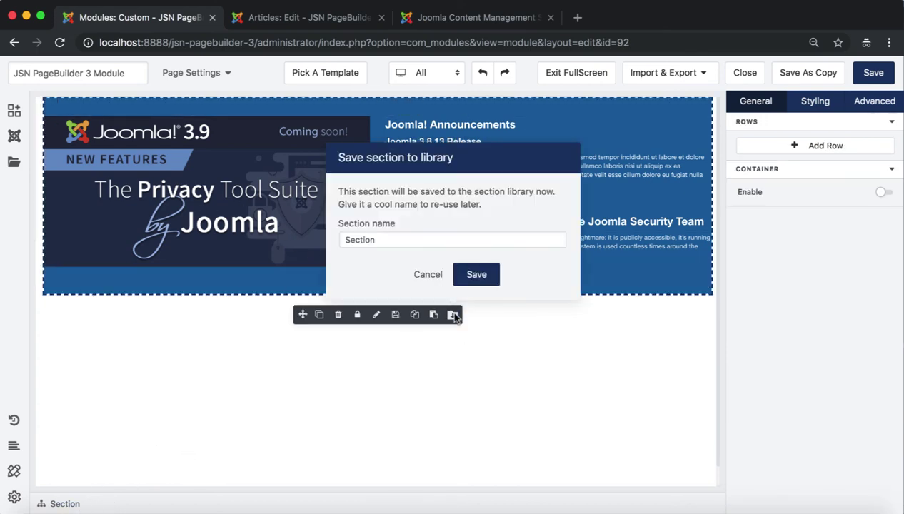
drag(446, 175, 334, 157)
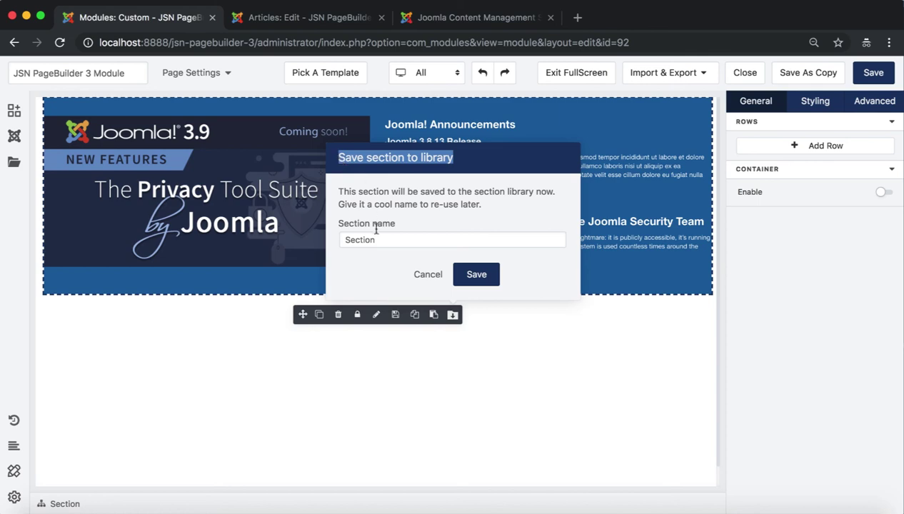
click(386, 241)
double_click(386, 241)
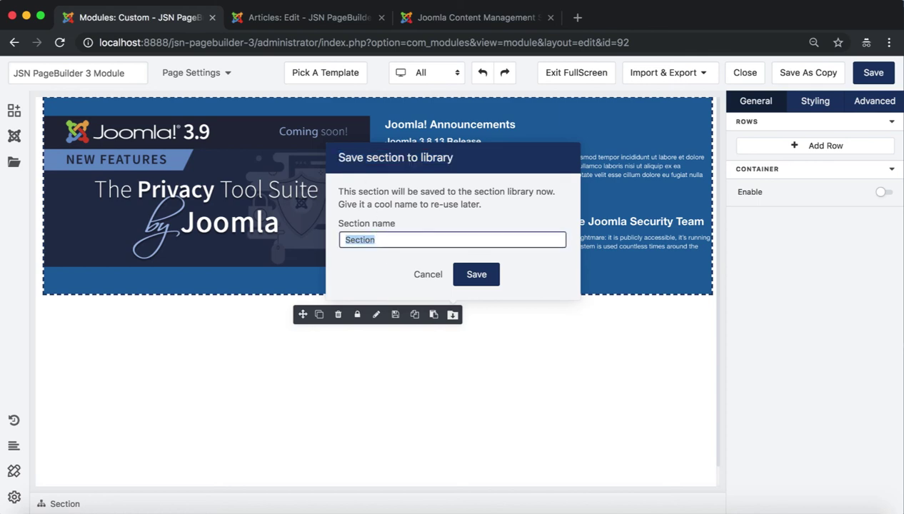
text(JSN PageBuilder 3)
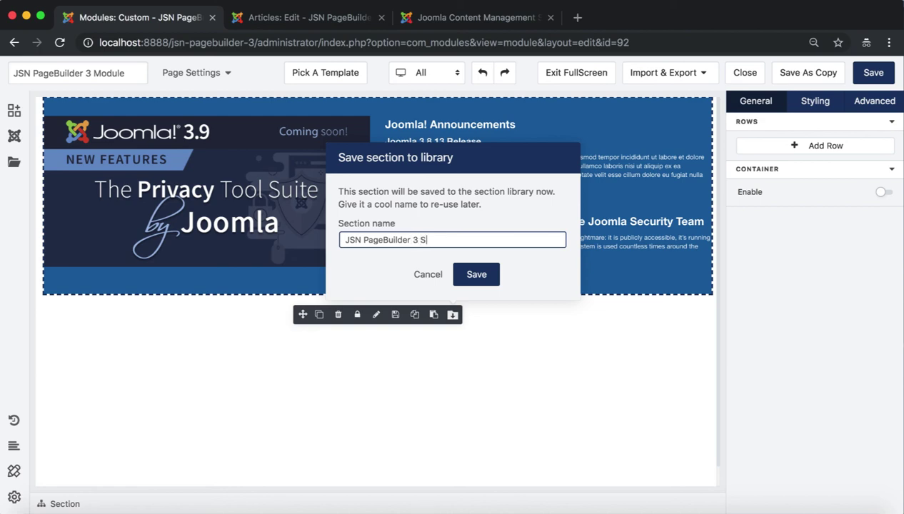
triple_click(458, 238)
click(477, 278)
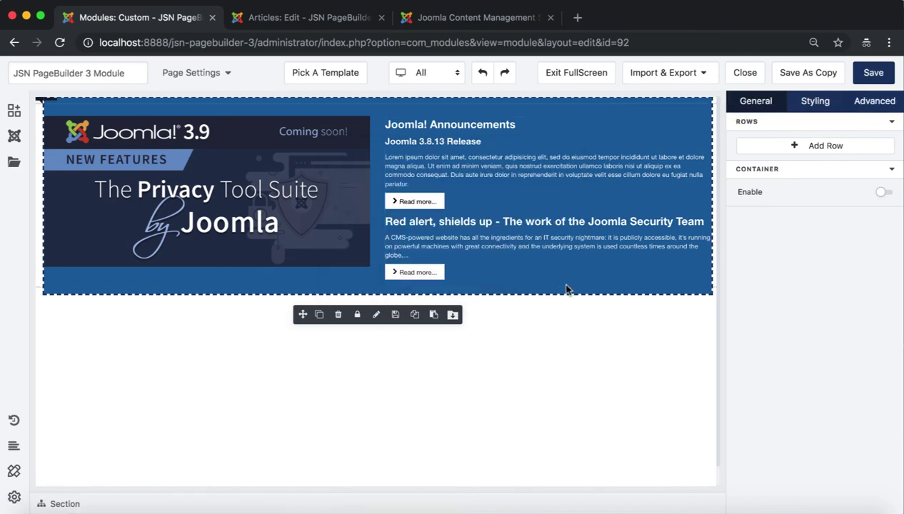
In the article, drag the saved Joomla 3.9 Release section from Saved Sections to the canvas bottom.
click(319, 19)
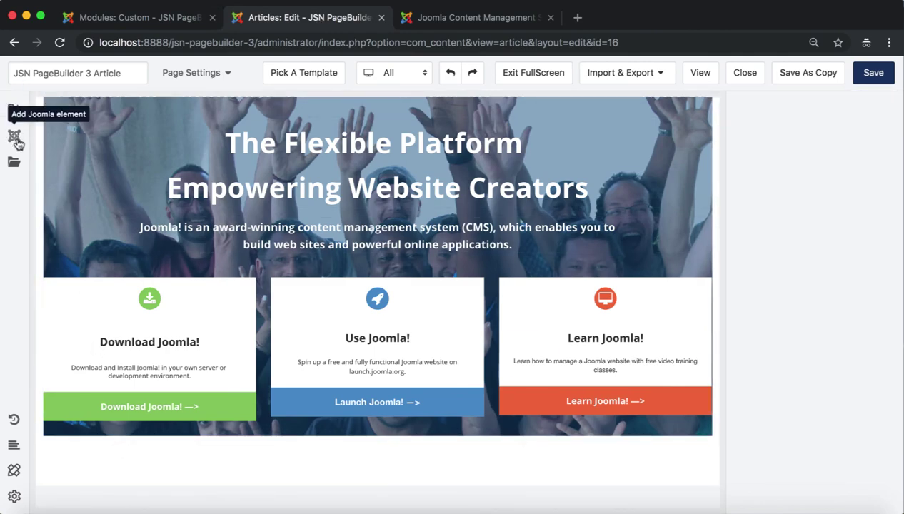
click(15, 164)
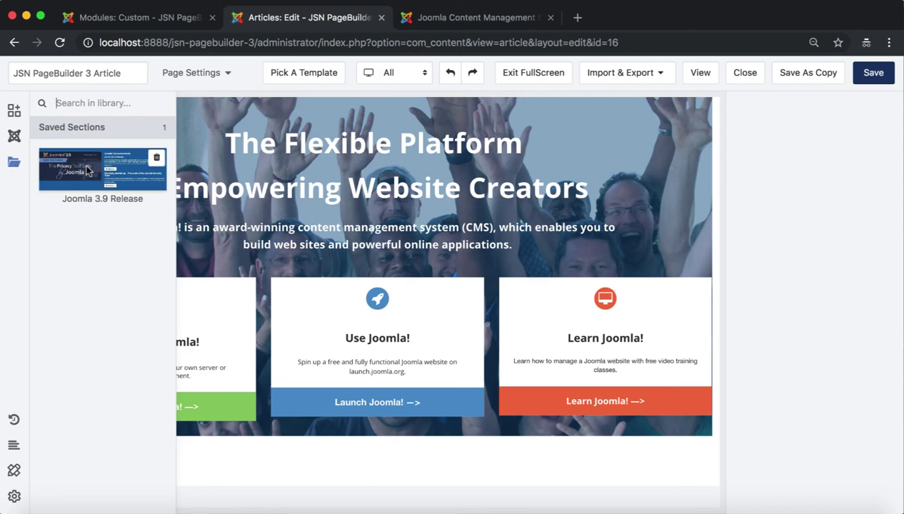
drag(87, 172, 307, 472)
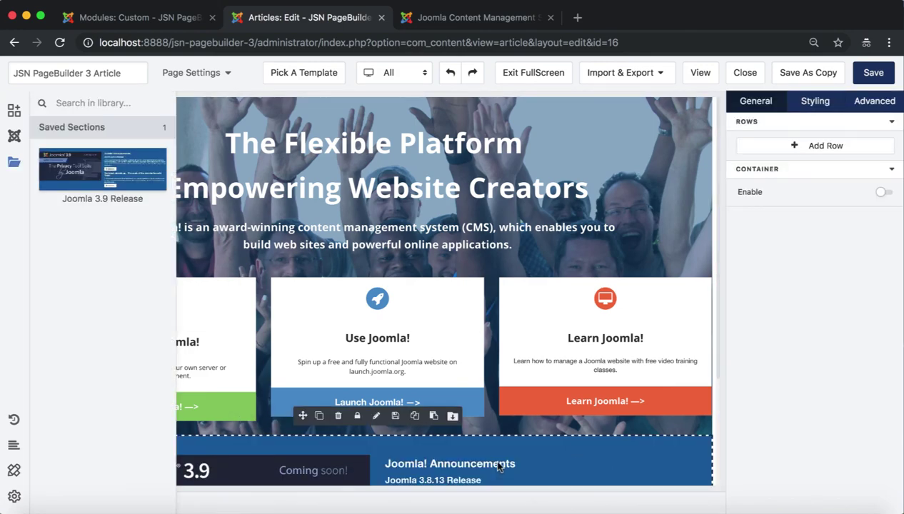
scroll(613, 450, down, 3)
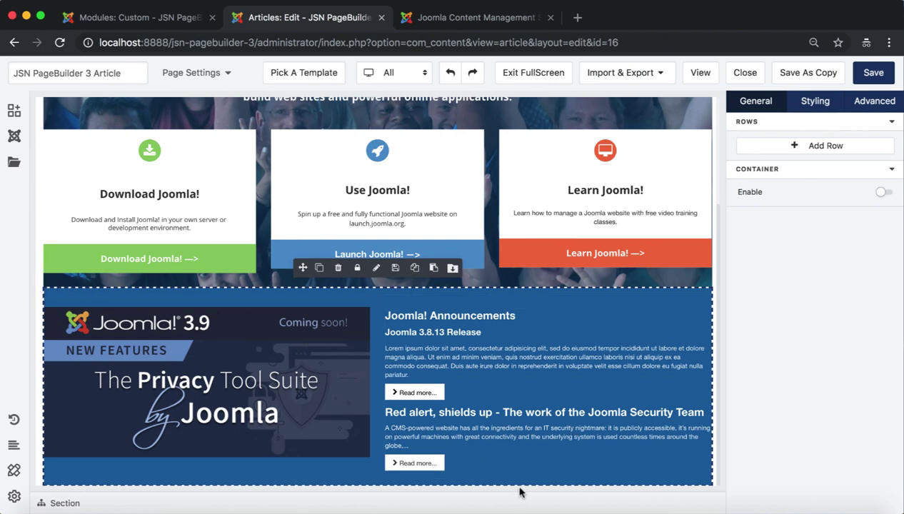
Drop a Joomla Modules element at the page bottom and load the JSN PageBuilder 3 Module into it.
click(13, 136)
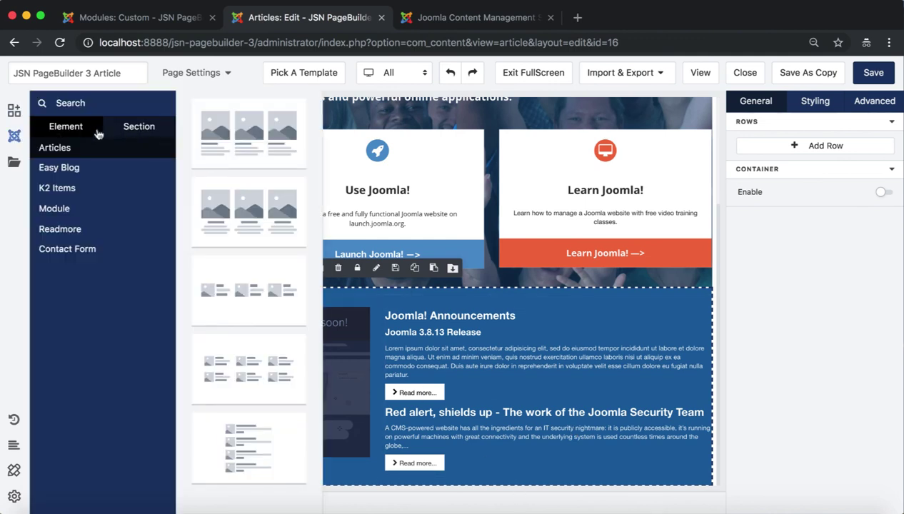
click(57, 208)
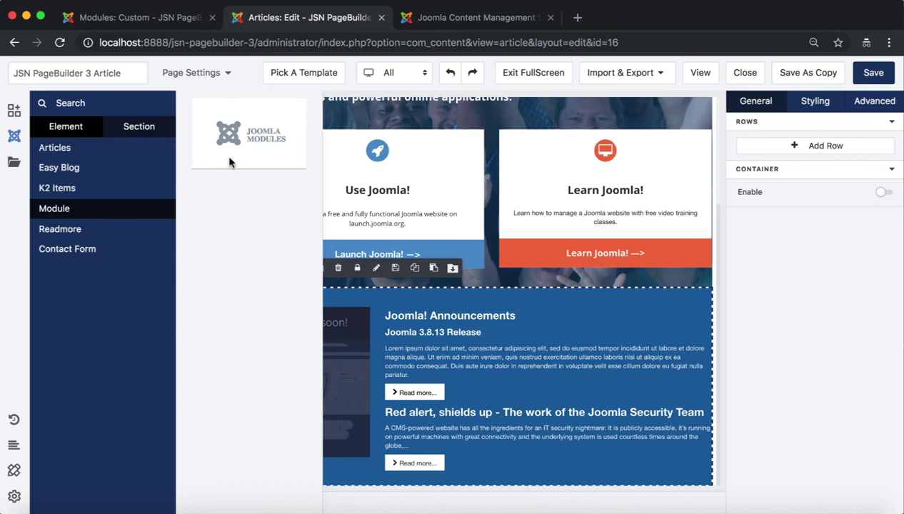
drag(253, 133, 375, 482)
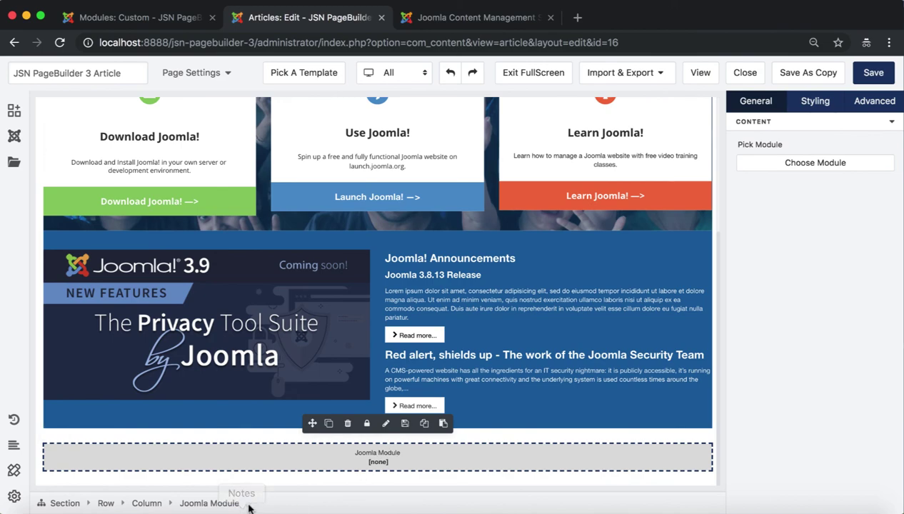
click(800, 167)
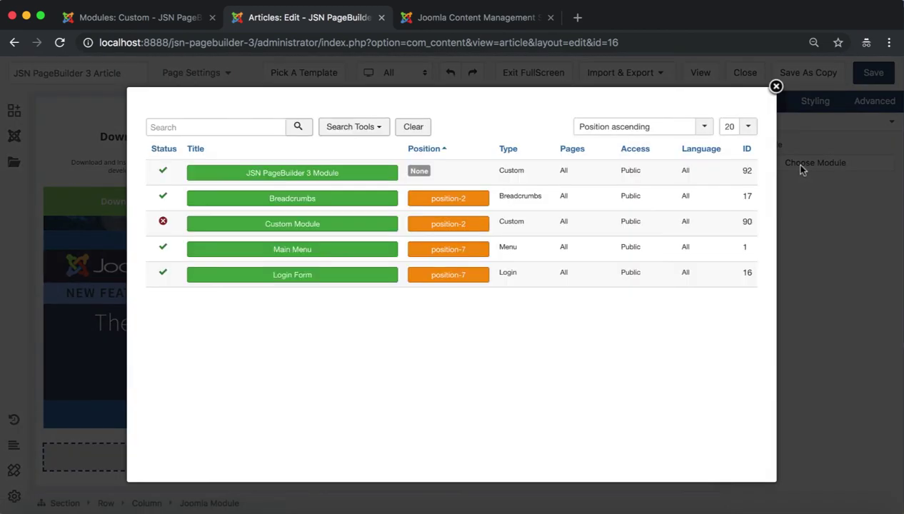
click(215, 126)
click(352, 348)
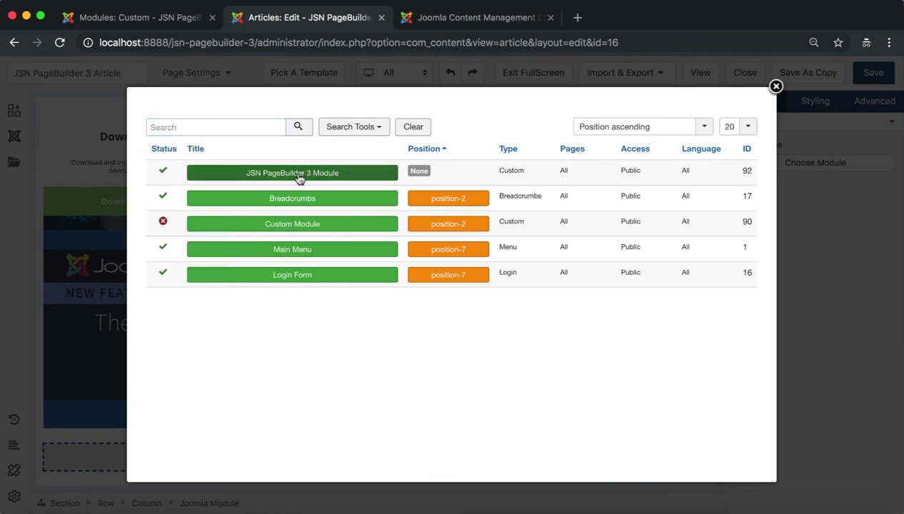
click(342, 173)
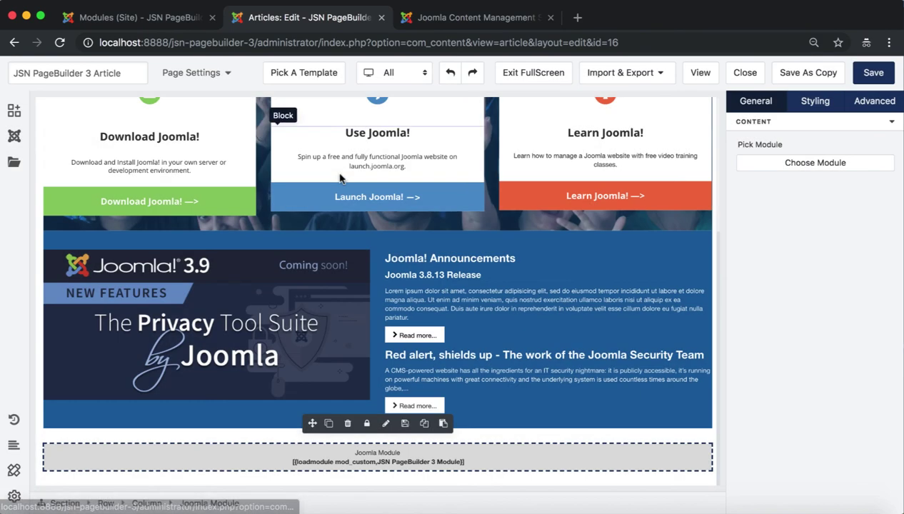
Save the article, dismiss the saved message and reopen it in the page builder.
click(873, 72)
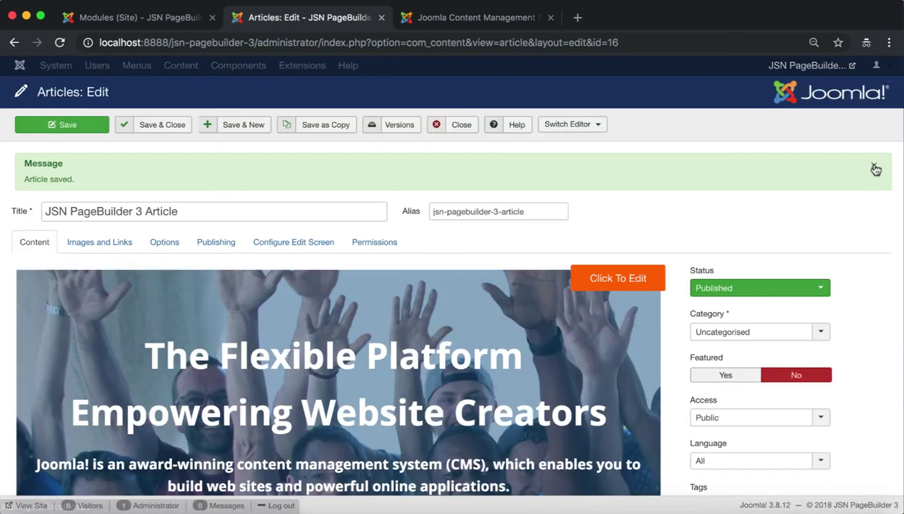
click(873, 166)
click(630, 232)
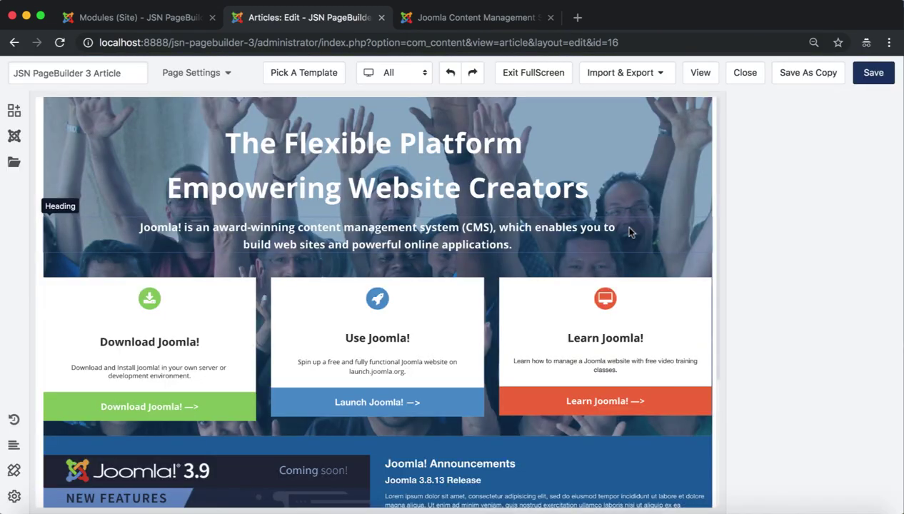
scroll(630, 233, down, 5)
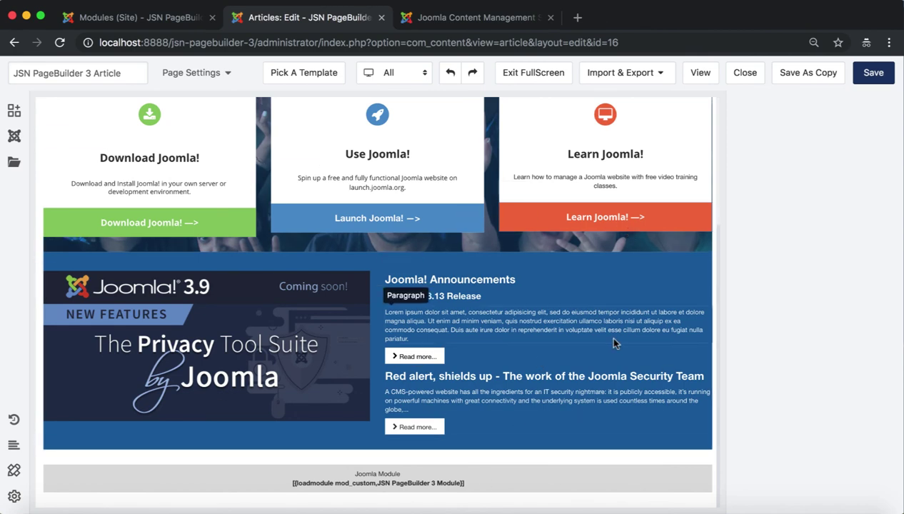
scroll(400, 314, up, 3)
Compare the layout against the joomla.org homepage, then return to the builder tab.
click(471, 17)
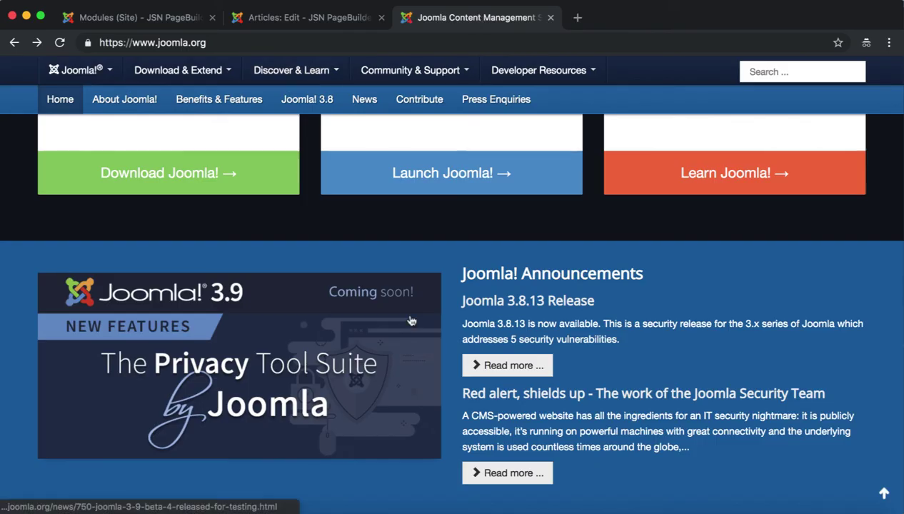
scroll(428, 286, up, 8)
scroll(609, 344, down, 7)
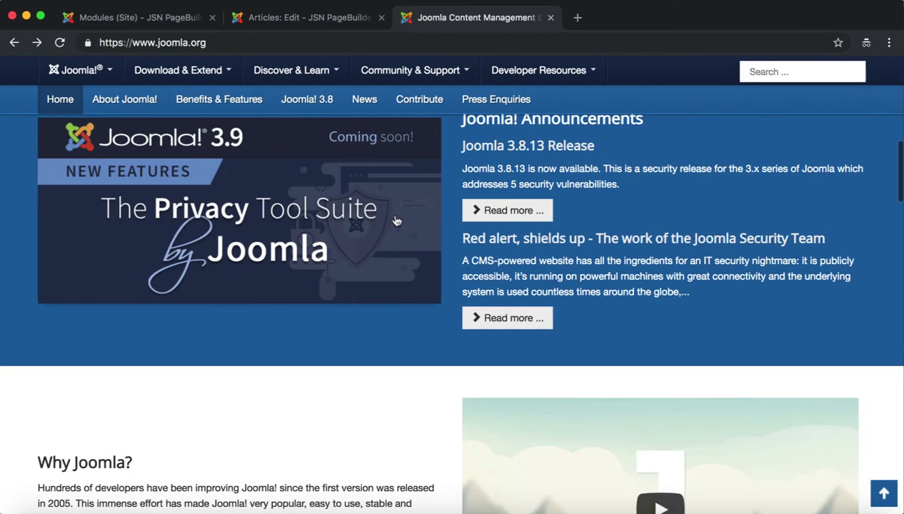
click(307, 17)
scroll(505, 284, down, 4)
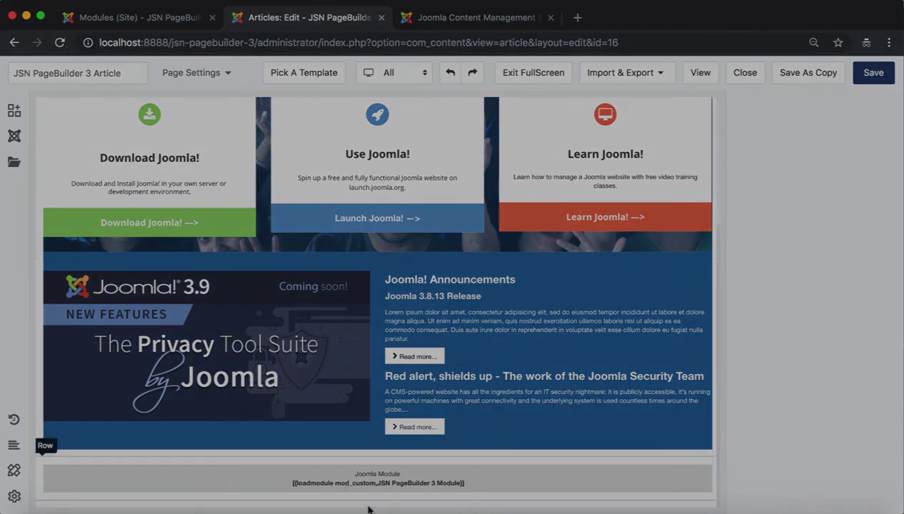